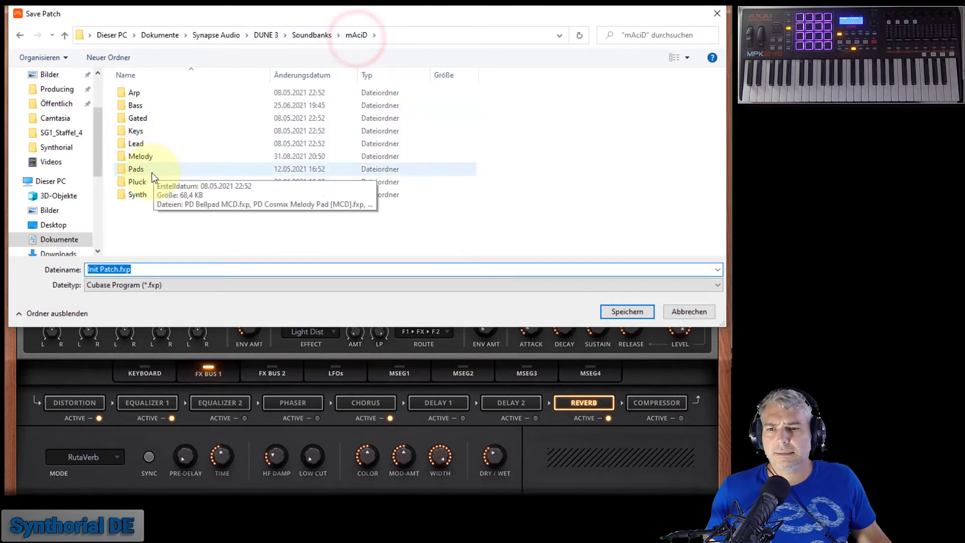
- Save the patch as PL Hardcore Pluck MCD.fxp in the mAciD Pluck folder and close the DUNE 3 window
{"action": "double_click", "coordinate": [151, 182]}
{"action": "left_click", "coordinate": [152, 270]}
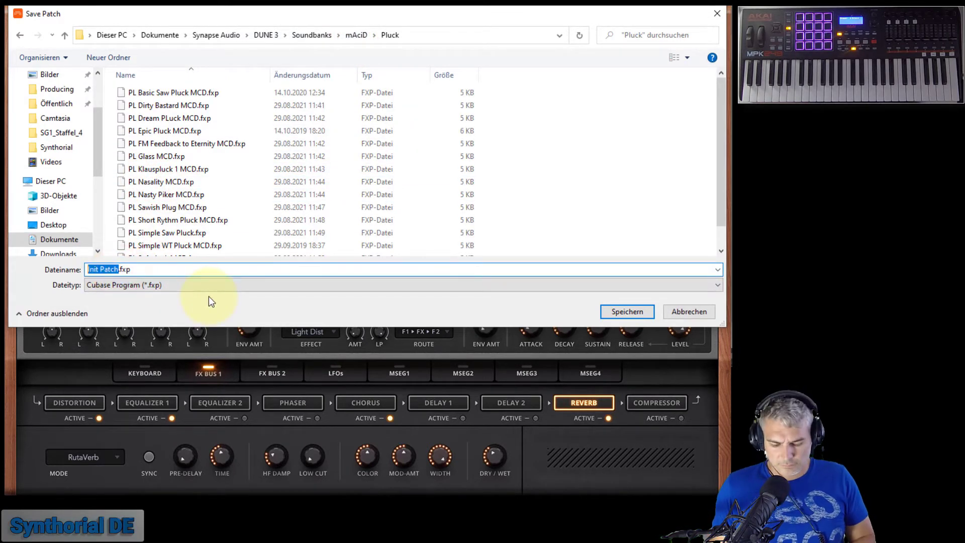
{"action": "type", "text": "PL "}
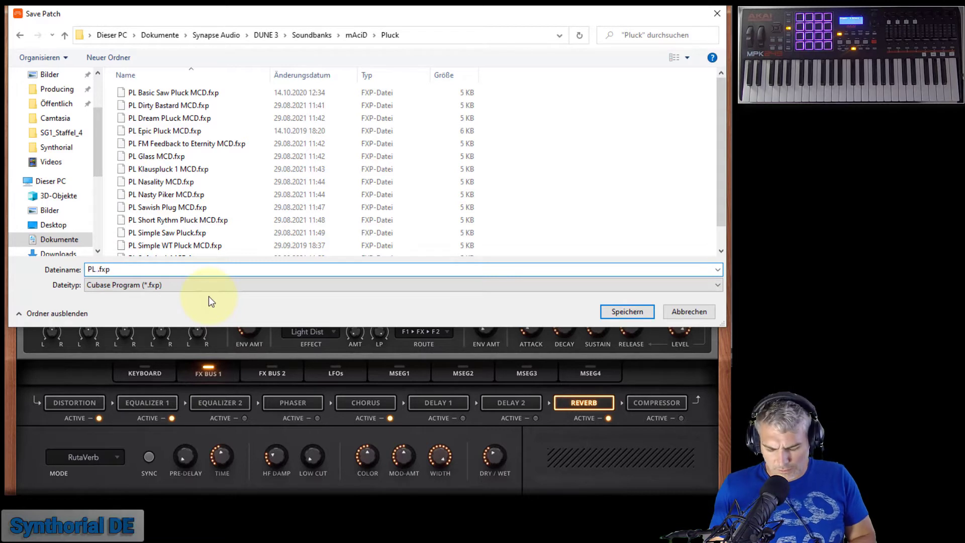
{"action": "type", "text": "Hardcore"}
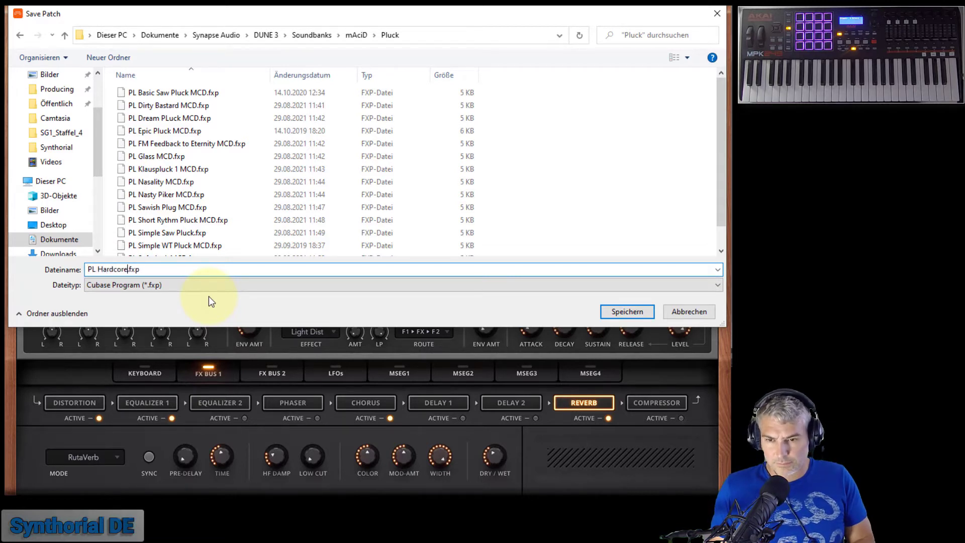
{"action": "type", "text": " Plu"}
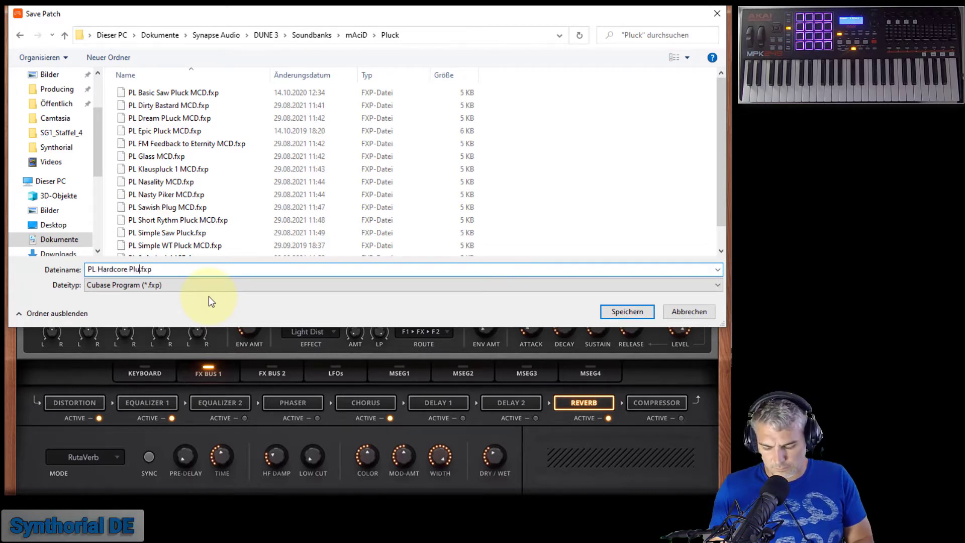
{"action": "type", "text": "ck"}
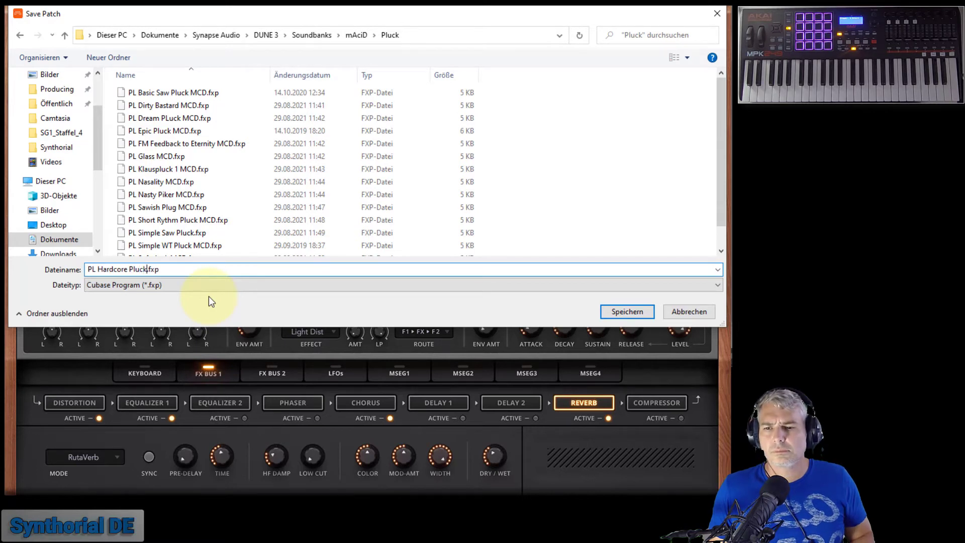
{"action": "type", "text": " MCD"}
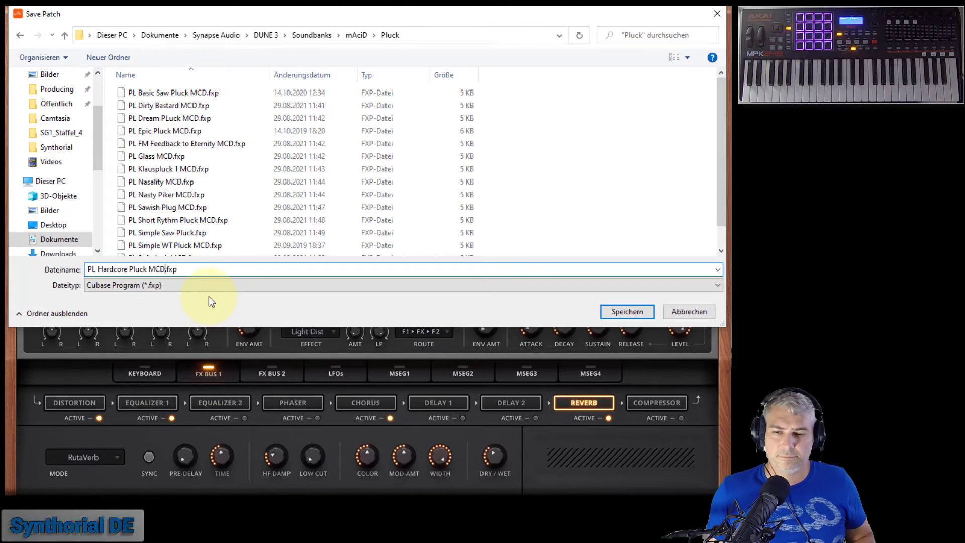
{"action": "key", "text": "Return"}
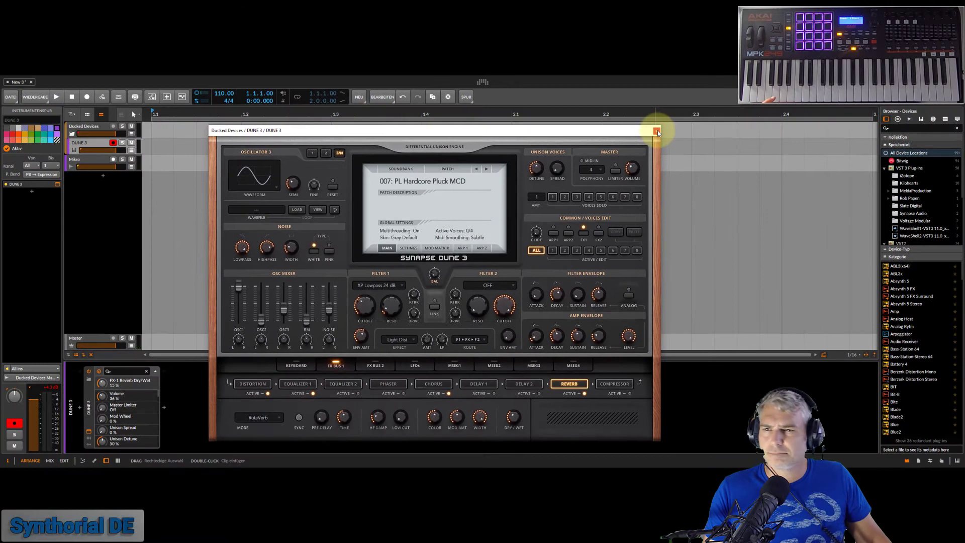
{"action": "left_click", "coordinate": [657, 130]}
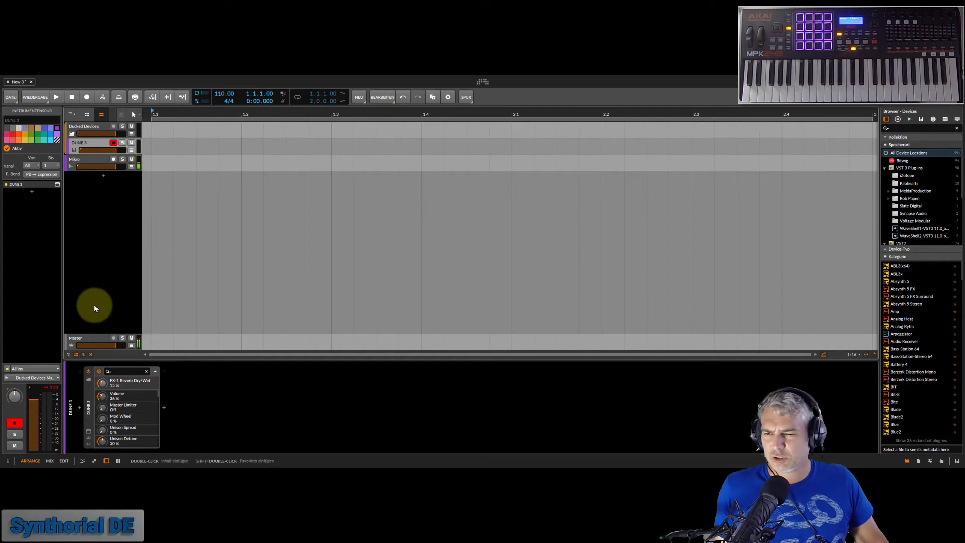
- Find the Chord-Master [MCD] preset by searching for "chord" and insert it before DUNE 3 in the device chain
{"action": "left_click", "coordinate": [78, 408]}
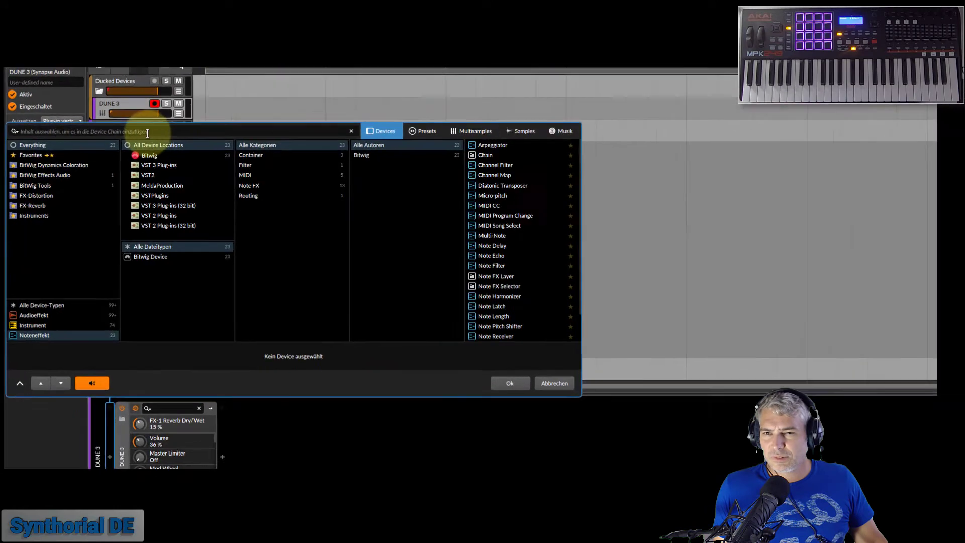
{"action": "left_click", "coordinate": [107, 165]}
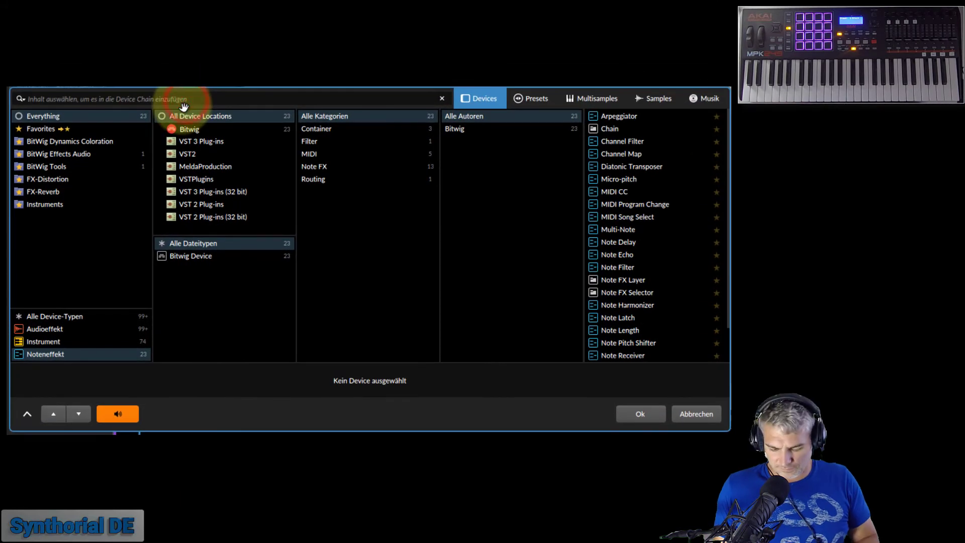
{"action": "type", "text": "ch"}
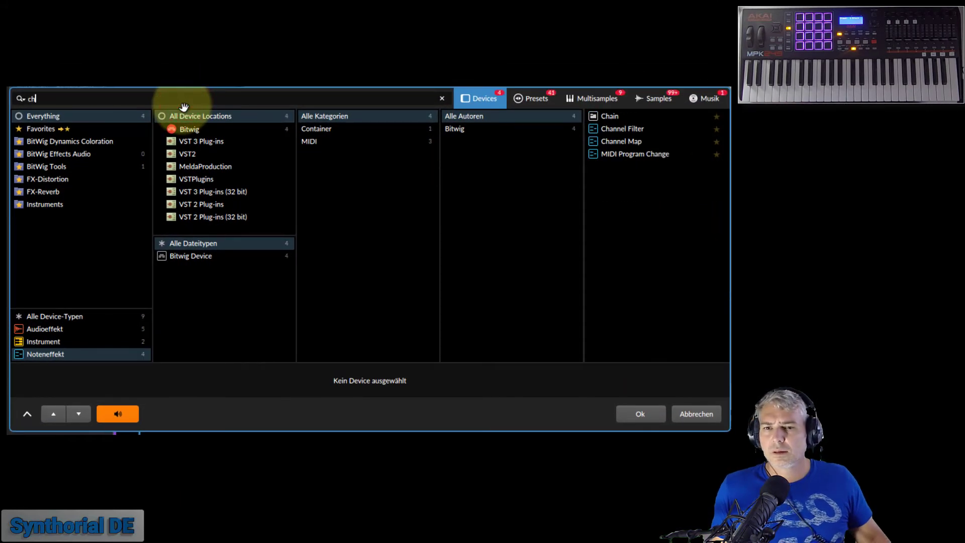
{"action": "left_click", "coordinate": [527, 101]}
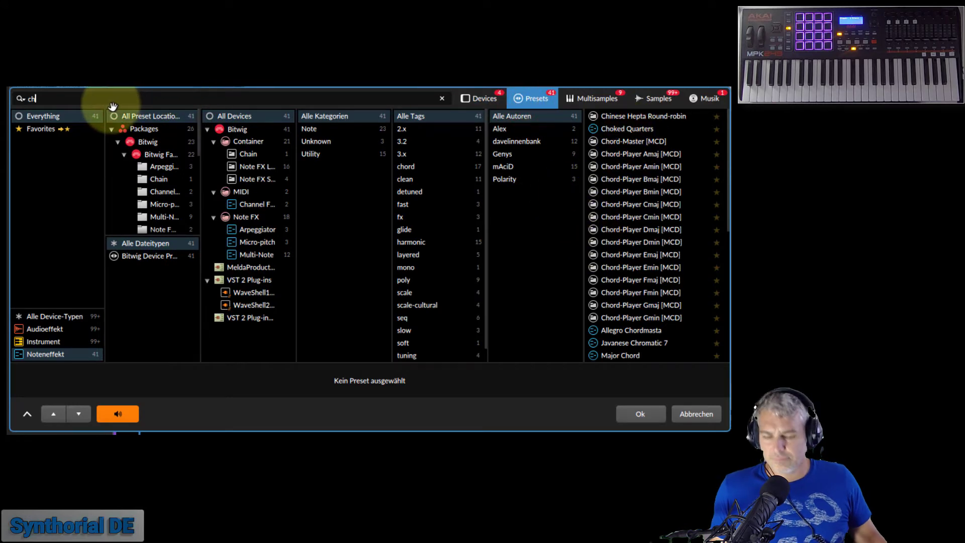
{"action": "type", "text": "ord"}
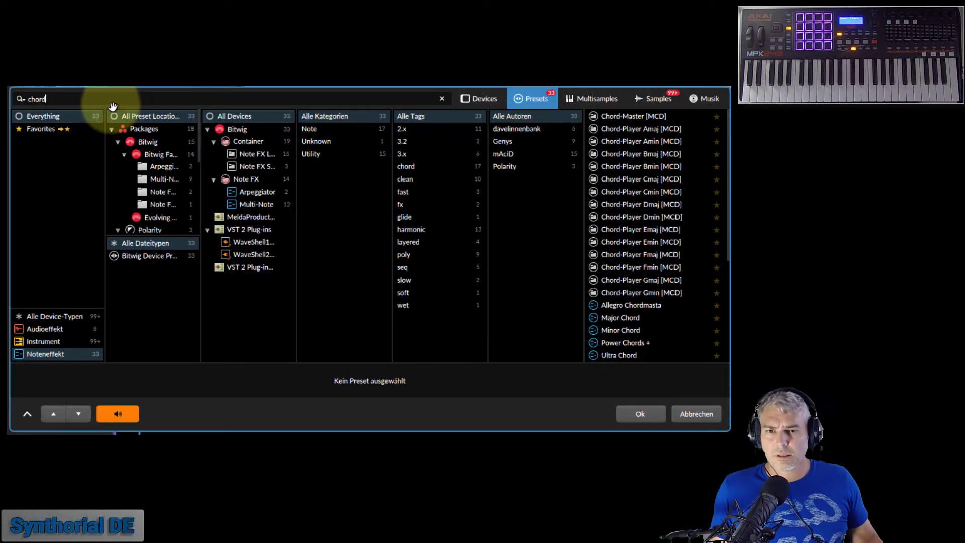
{"action": "left_click", "coordinate": [625, 119]}
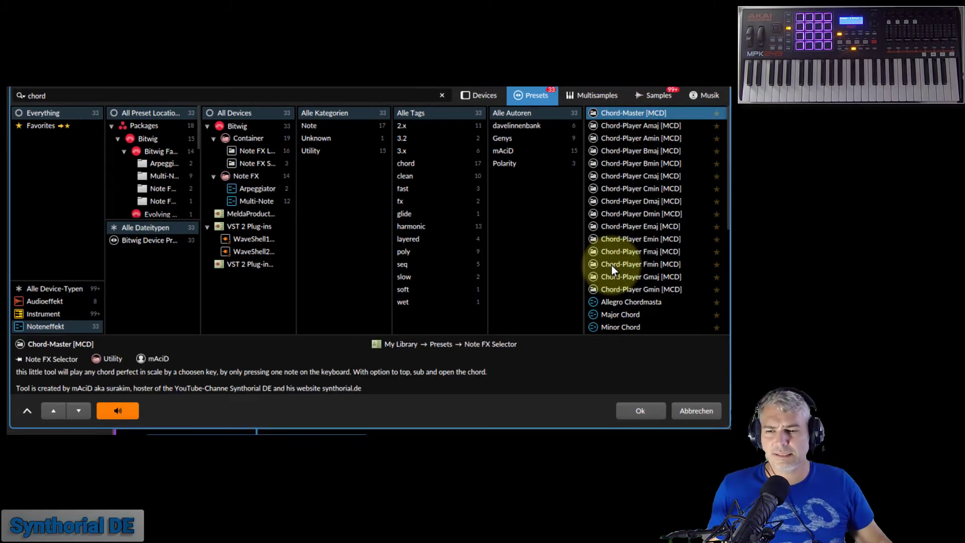
{"action": "left_click", "coordinate": [639, 411]}
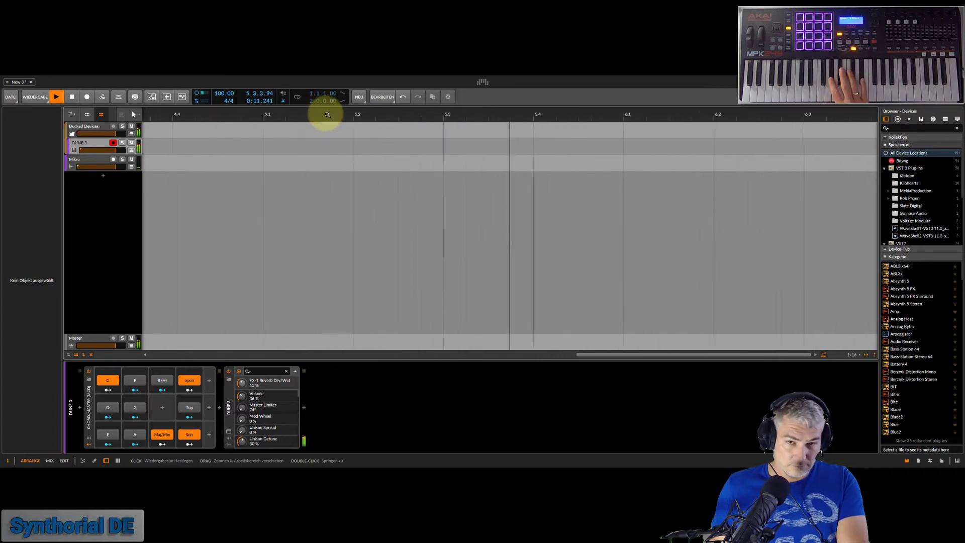
- Record a melody clip from the start of the DUNE 3 track and trim it to four bars
{"action": "key", "text": "space"}
{"action": "key", "text": "ctrl+z"}
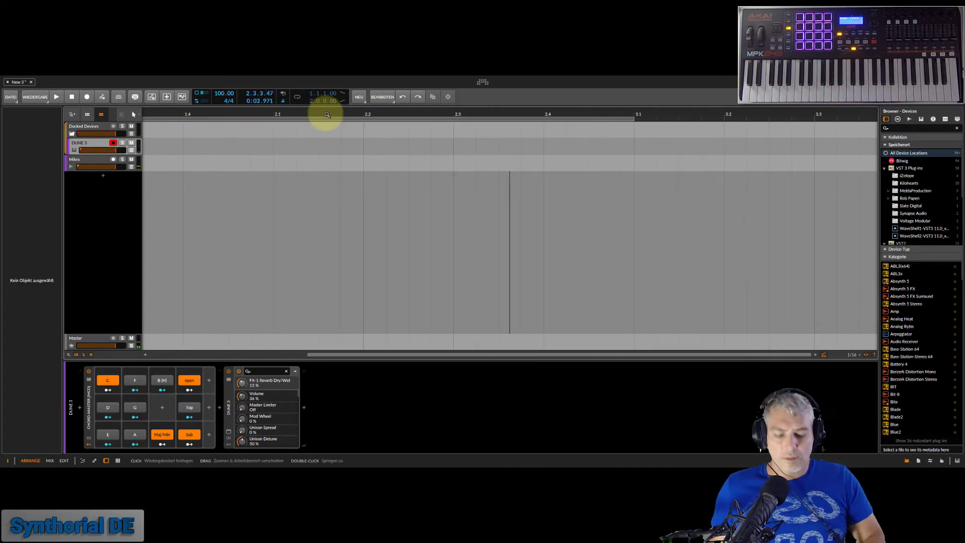
{"action": "key", "text": "Home"}
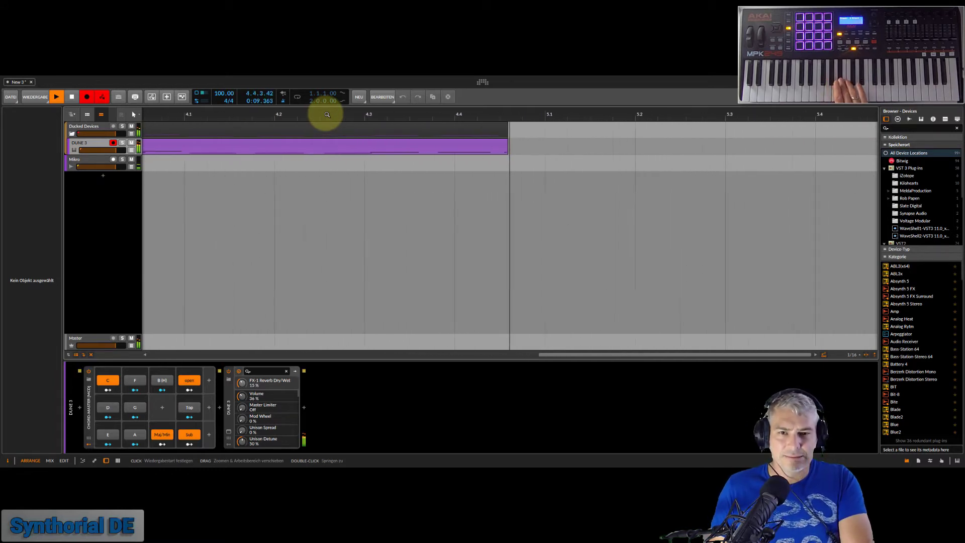
{"action": "key", "text": "space"}
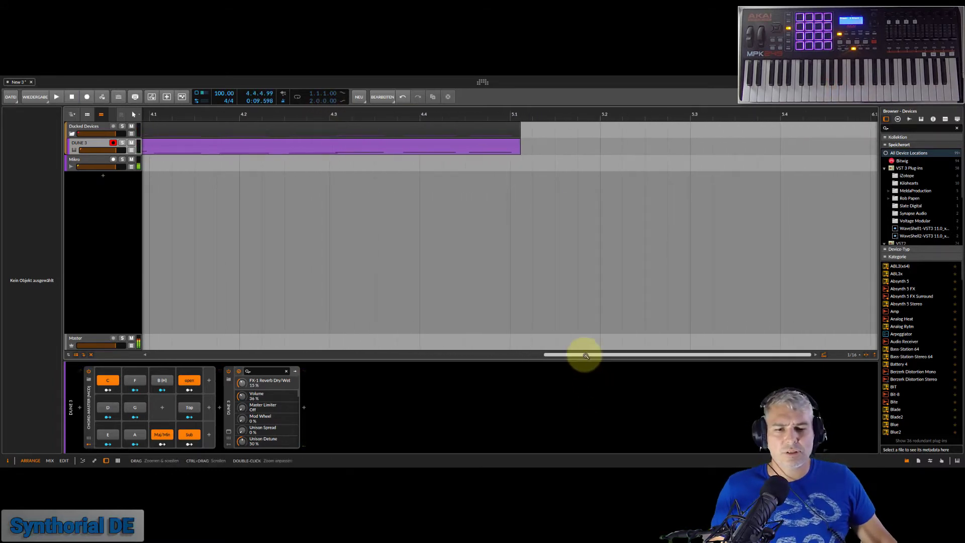
{"action": "double_click", "coordinate": [584, 355]}
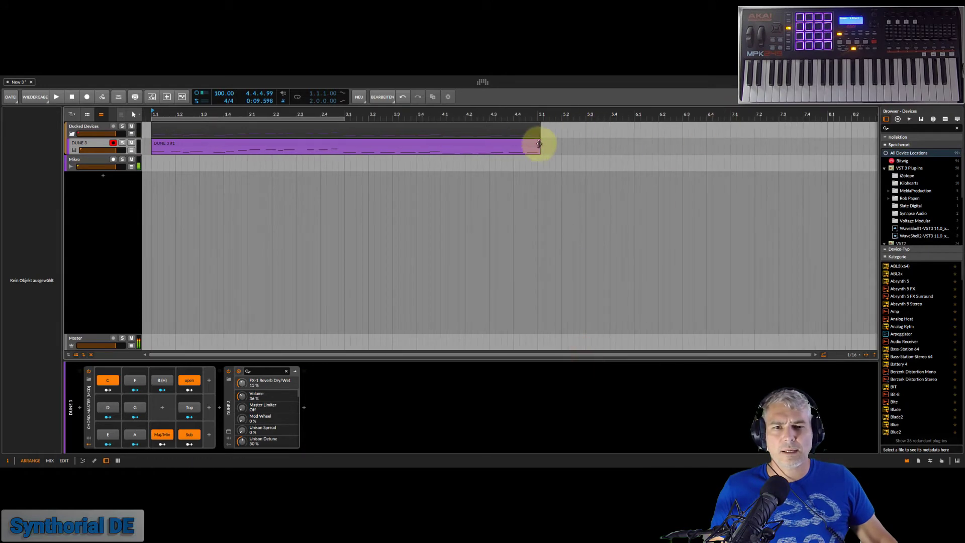
{"action": "left_click_drag", "start_coordinate": [538, 143], "coordinate": [534, 144]}
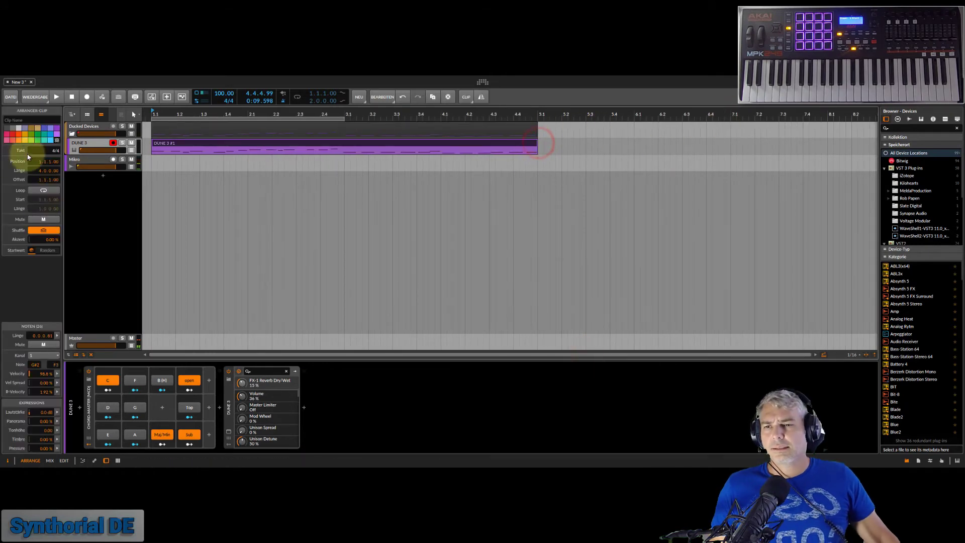
- Quantize all notes of the recorded DUNE 3 clip in the note editor and play the clip back
{"action": "left_click", "coordinate": [168, 143]}
{"action": "key", "text": "alt+3"}
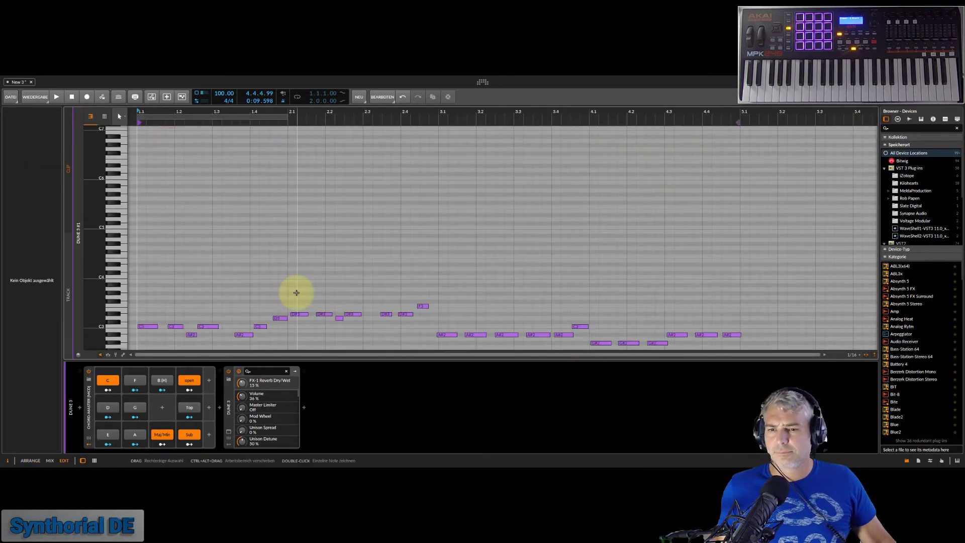
{"action": "left_click", "coordinate": [298, 284]}
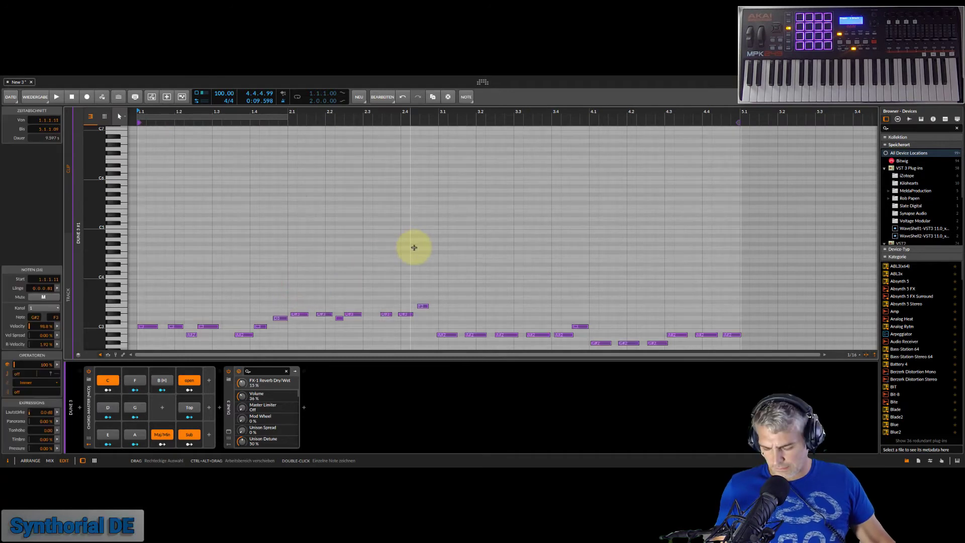
{"action": "left_click", "coordinate": [421, 235]}
{"action": "key", "text": "space"}
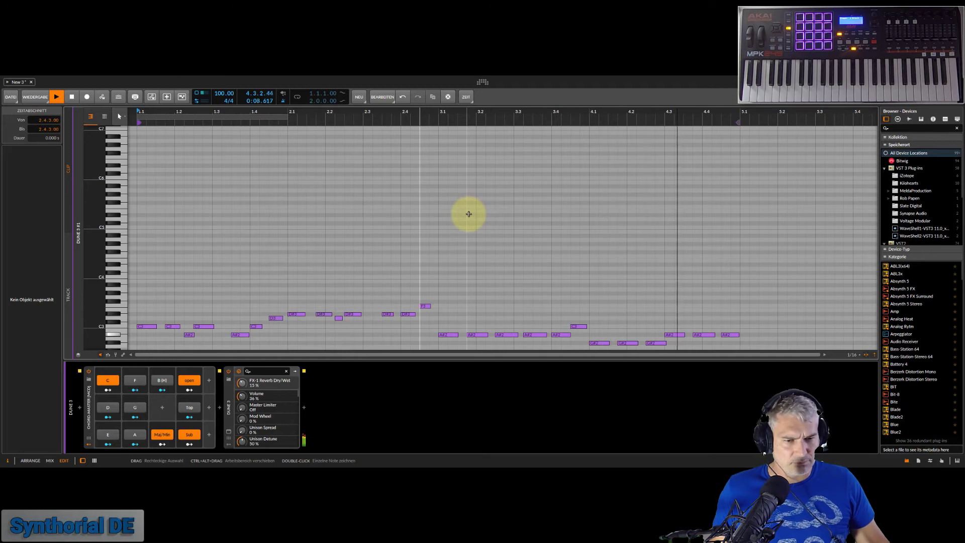
- Turn off the open option and turn on Top in Chord-Master, playing the clip with each setting
{"action": "left_click", "coordinate": [190, 383]}
{"action": "key", "text": "space"}
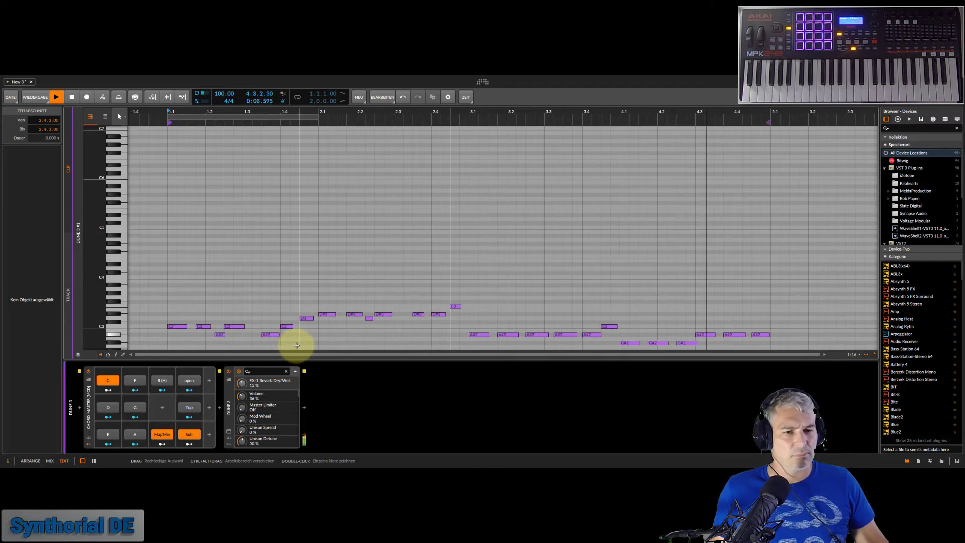
{"action": "key", "text": "space"}
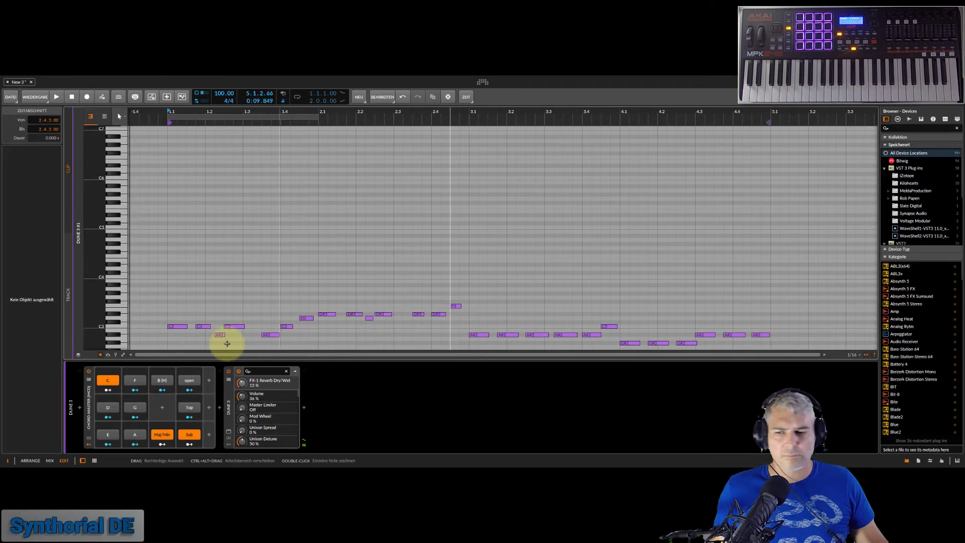
{"action": "left_click", "coordinate": [189, 407]}
{"action": "key", "text": "space"}
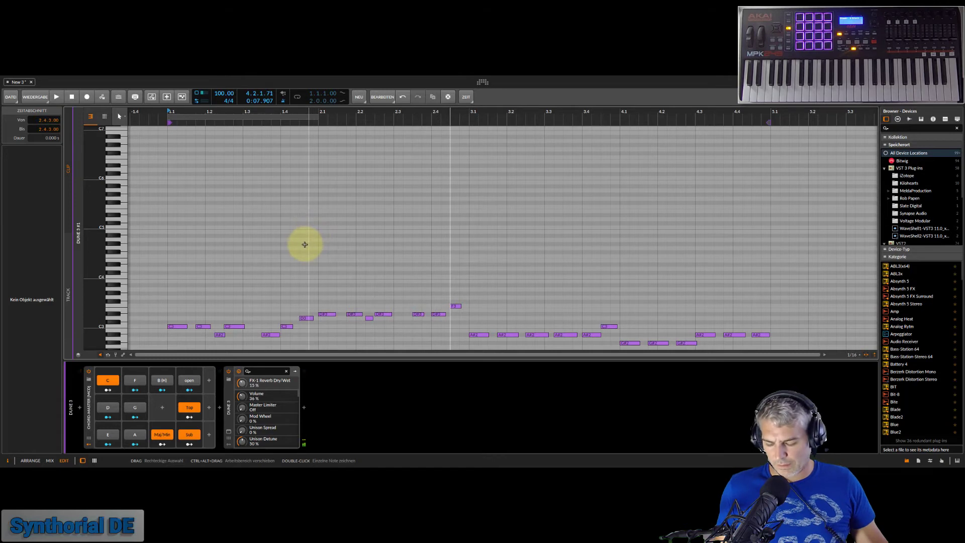
- Duplicate the four-bar DUNE 3 clip in the arrangement so the copy starts at bar 5
{"action": "key", "text": "alt+1"}
{"action": "left_click_drag", "start_coordinate": [301, 355], "coordinate": [480, 326]}
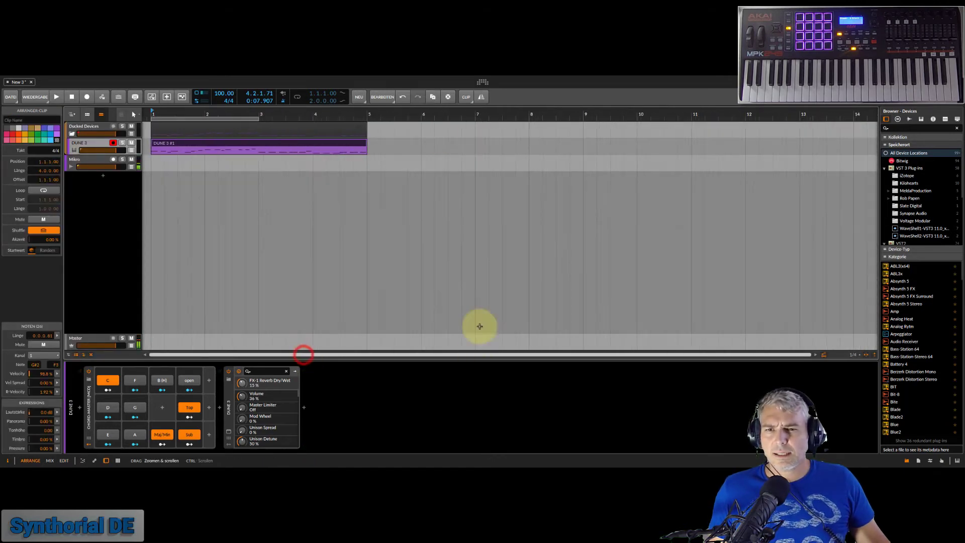
{"action": "key", "text": "ctrl+d"}
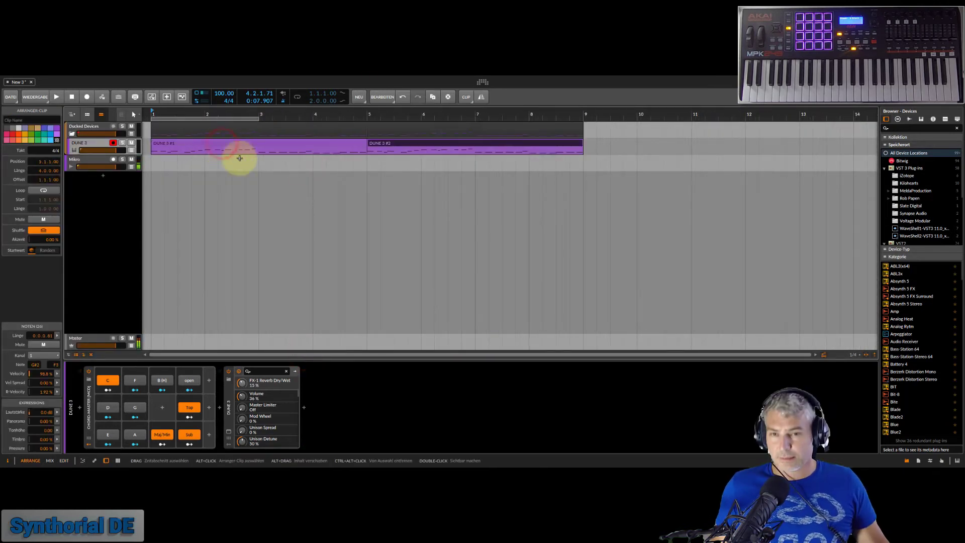
- Show an automation lane for Chord-Master's Top switch under the DUNE 3 track and extend the loop range to bar 9
{"action": "right_click", "coordinate": [189, 412]}
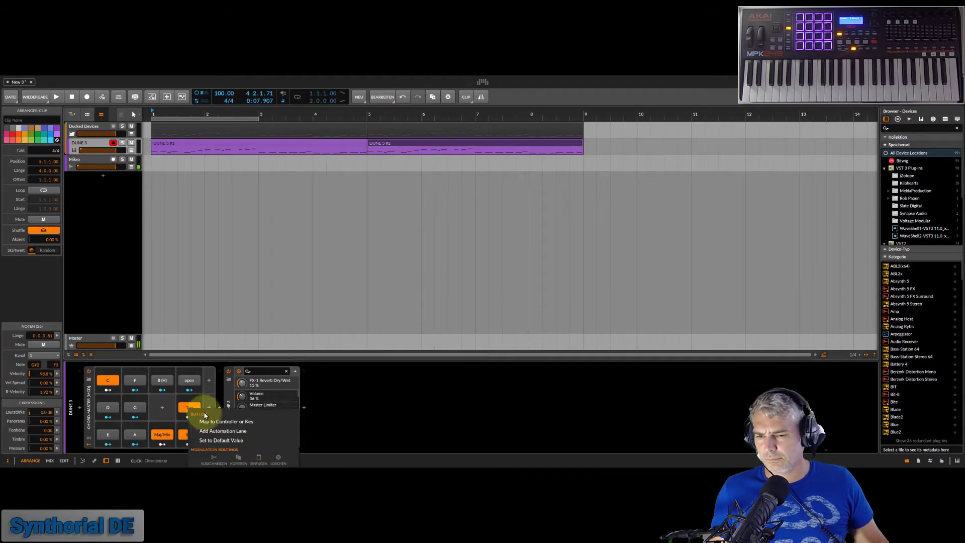
{"action": "left_click", "coordinate": [230, 435]}
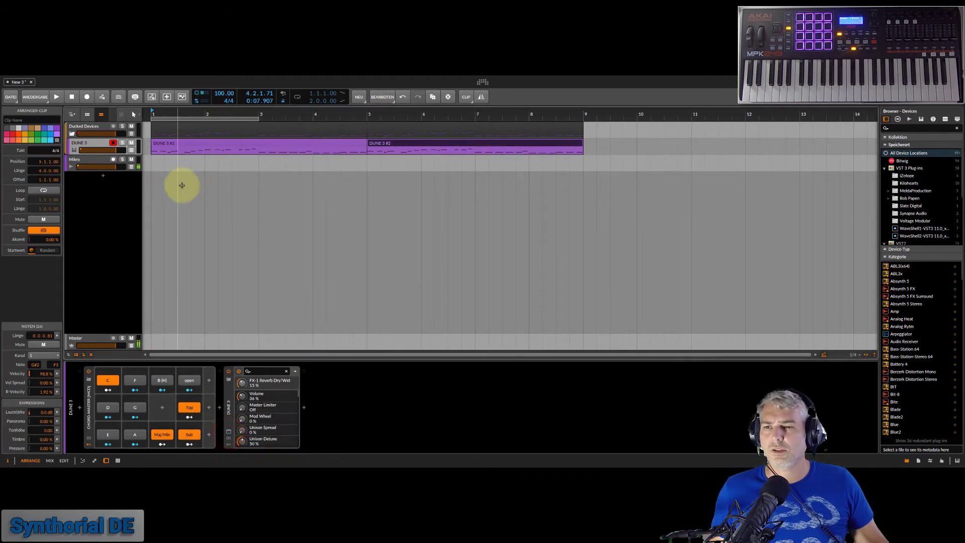
{"action": "left_click_drag", "start_coordinate": [260, 116], "coordinate": [581, 144]}
{"action": "left_click", "coordinate": [79, 143]}
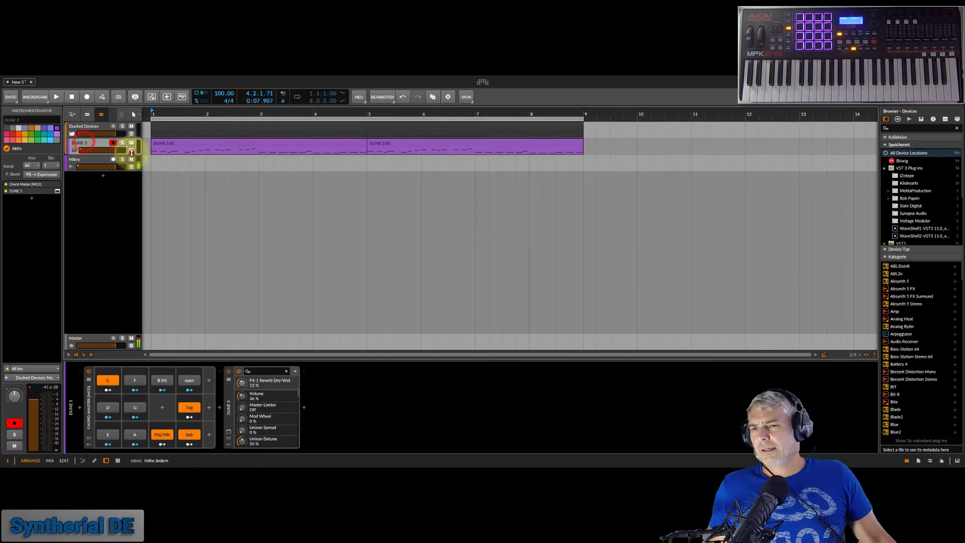
{"action": "left_click", "coordinate": [133, 151]}
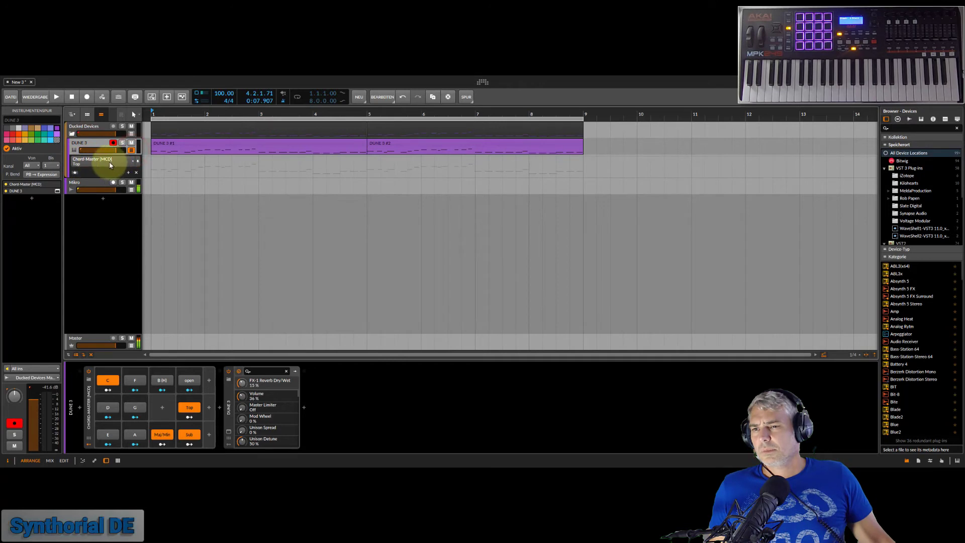
- Automate Chord-Master's Top switch to be on from bar 1 and off from bar 5, and play the start briefly
{"action": "mouse_move", "coordinate": [159, 170]}
{"action": "left_mouse_down"}
{"action": "mouse_move", "coordinate": [160, 179]}
{"action": "mouse_move", "coordinate": [165, 159]}
{"action": "left_mouse_up"}
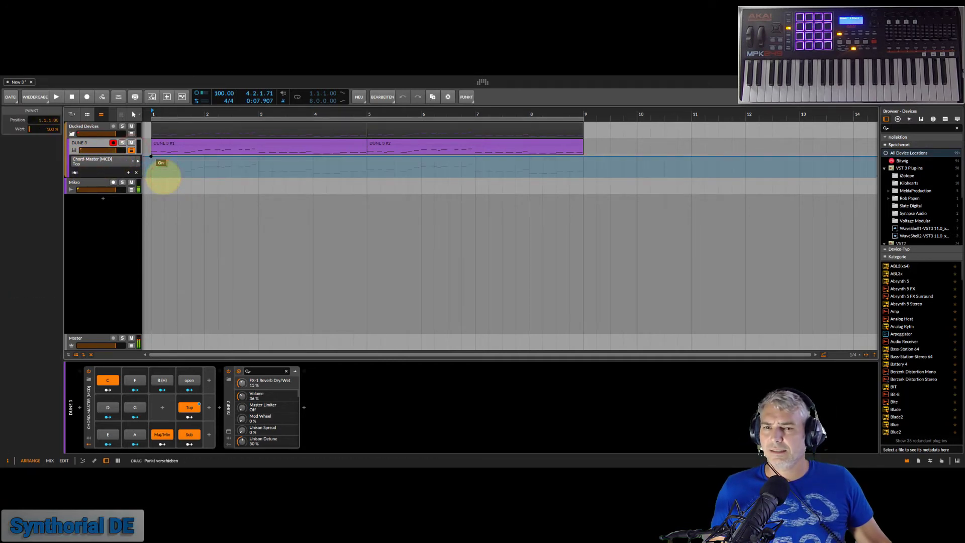
{"action": "left_click", "coordinate": [367, 157]}
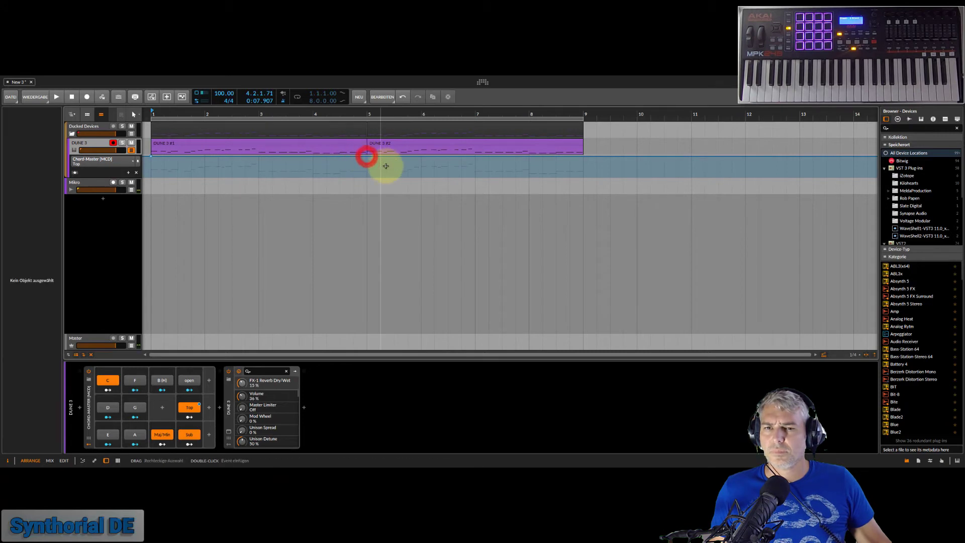
{"action": "left_click", "coordinate": [367, 157]}
{"action": "left_click", "coordinate": [384, 156]}
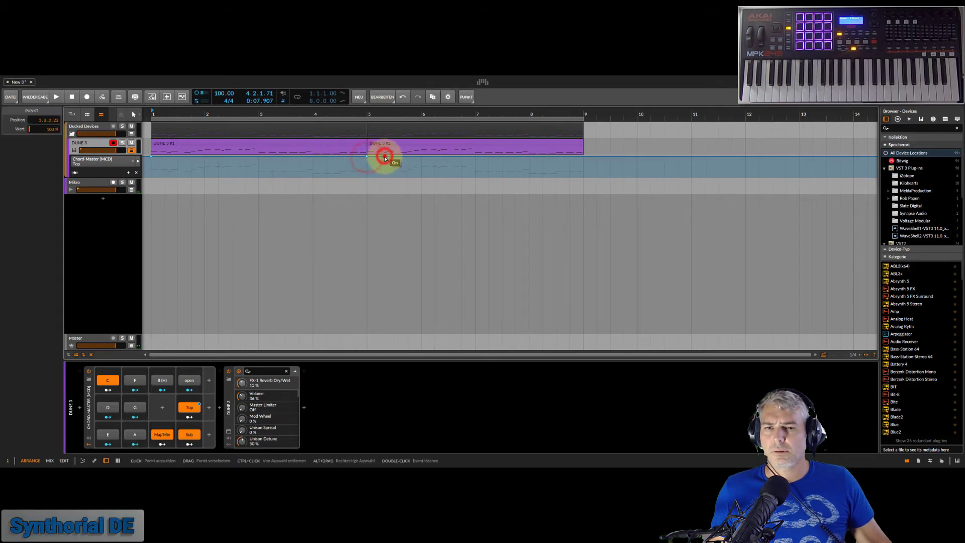
{"action": "left_click_drag", "start_coordinate": [384, 159], "coordinate": [367, 176]}
{"action": "key", "text": "space"}
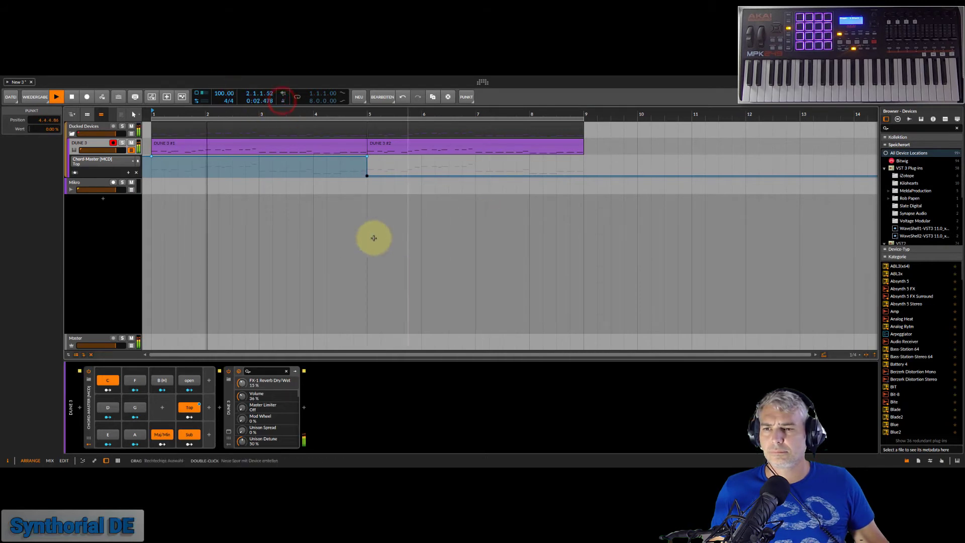
{"action": "key", "text": "space"}
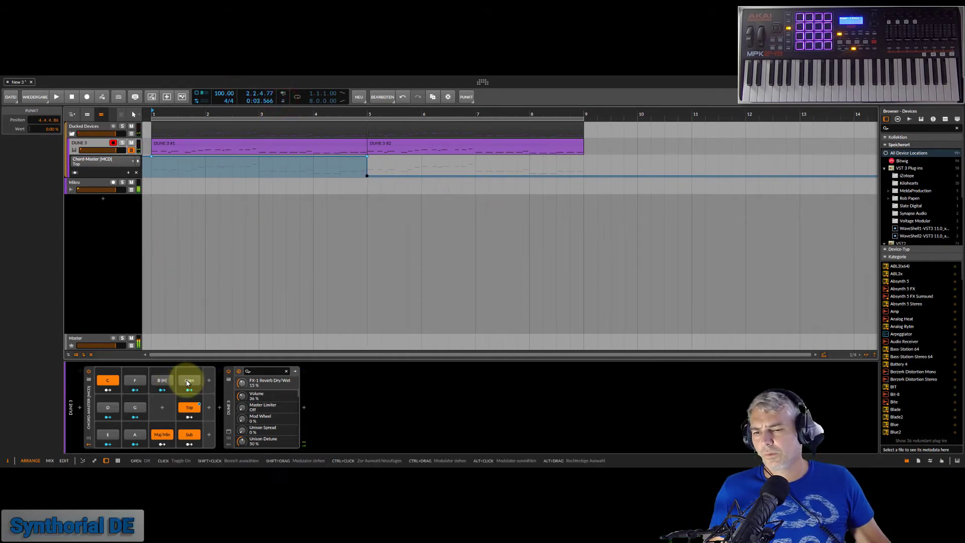
- Switch the automation lane to Chord-Master's open option and set it off from bar 1 and on from bar 5
{"action": "right_click", "coordinate": [187, 383]}
{"action": "left_click", "coordinate": [222, 407]}
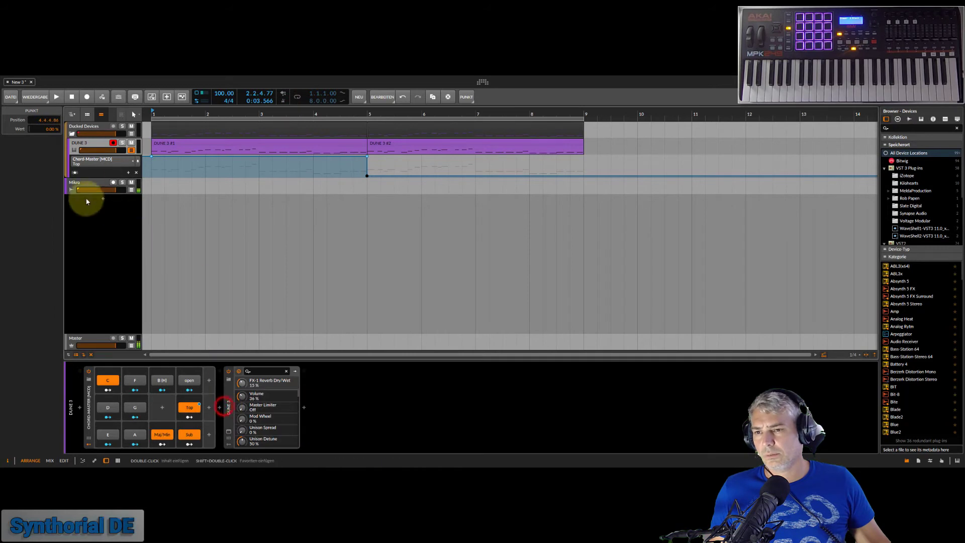
{"action": "left_click", "coordinate": [106, 163]}
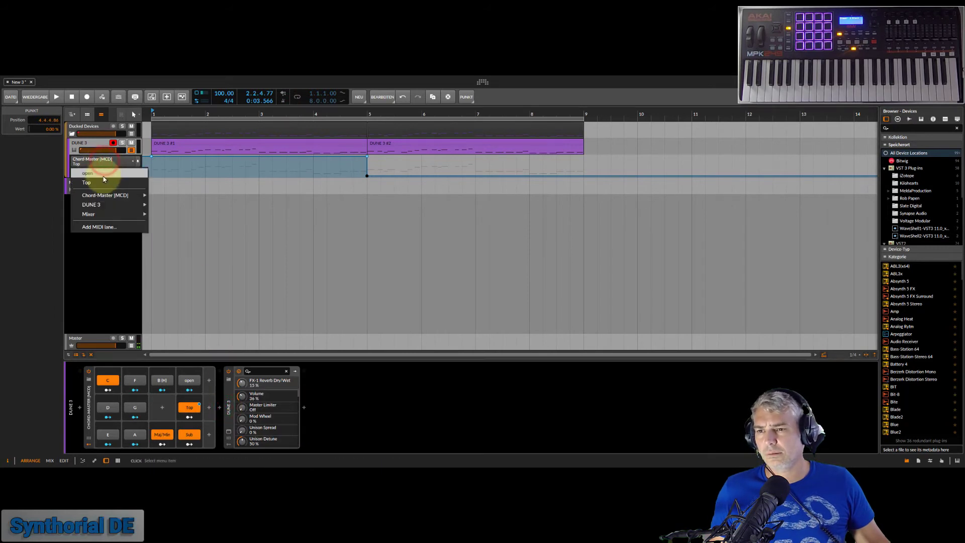
{"action": "left_click", "coordinate": [87, 173]}
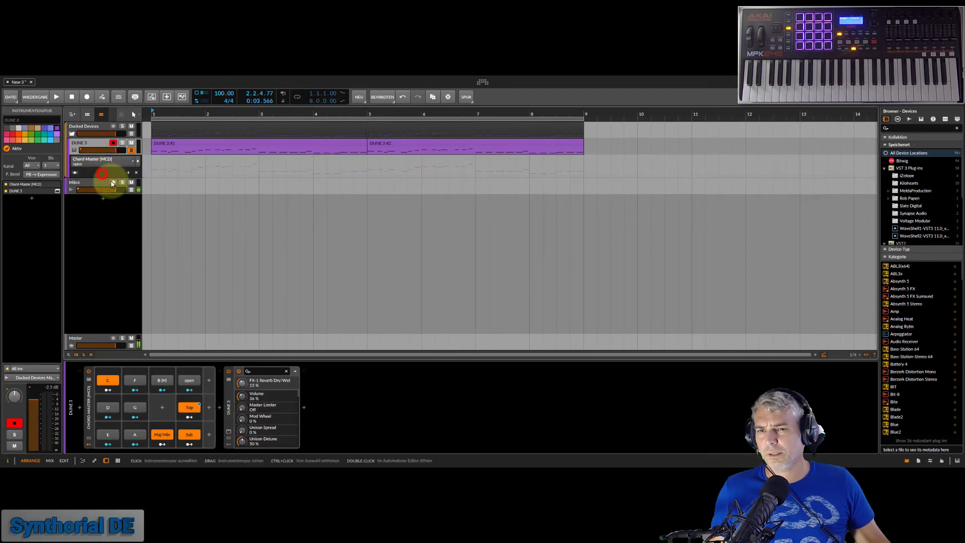
{"action": "left_click", "coordinate": [154, 167]}
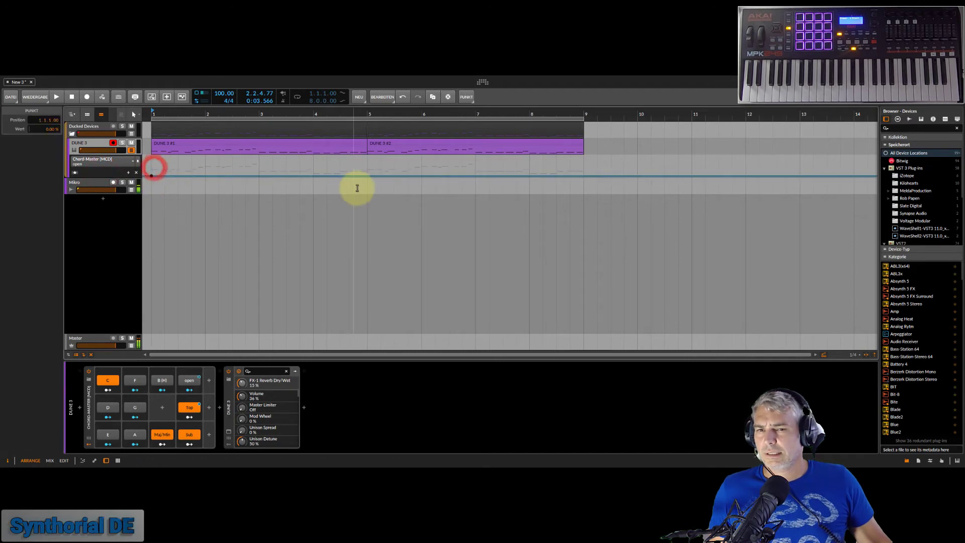
{"action": "left_click", "coordinate": [422, 165]}
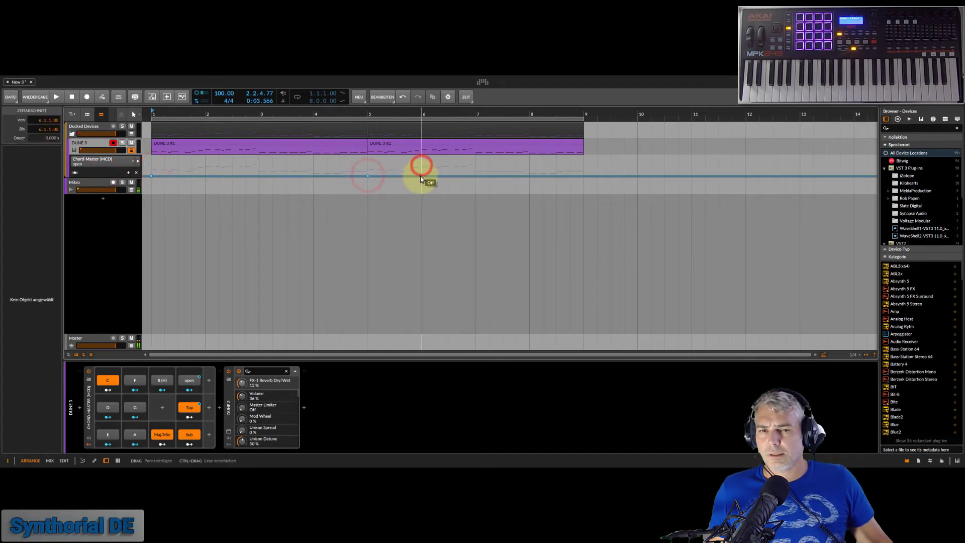
{"action": "left_click", "coordinate": [420, 177]}
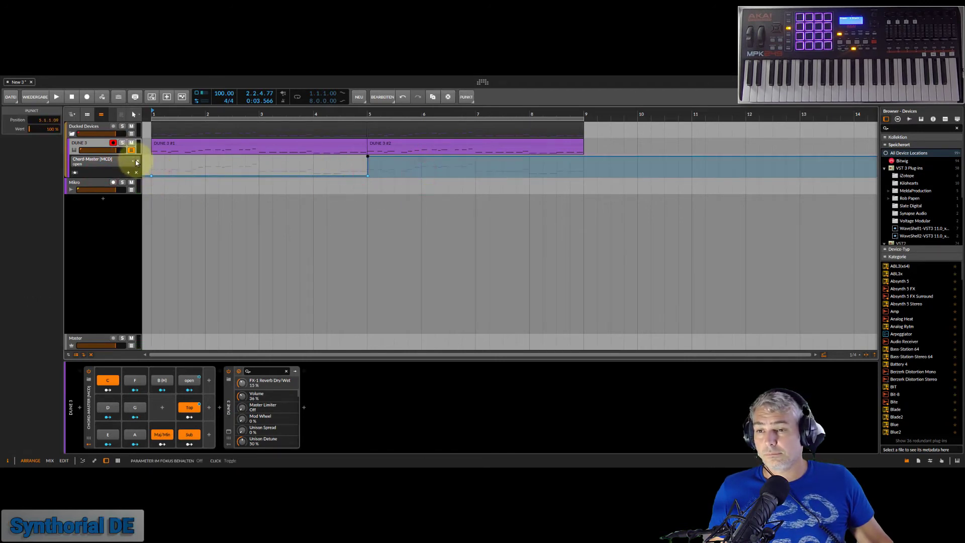
- Play the automated arrangement and turn on looping for bars 1 to 9, stopping playback when the loop restarts
{"action": "key", "text": "space"}
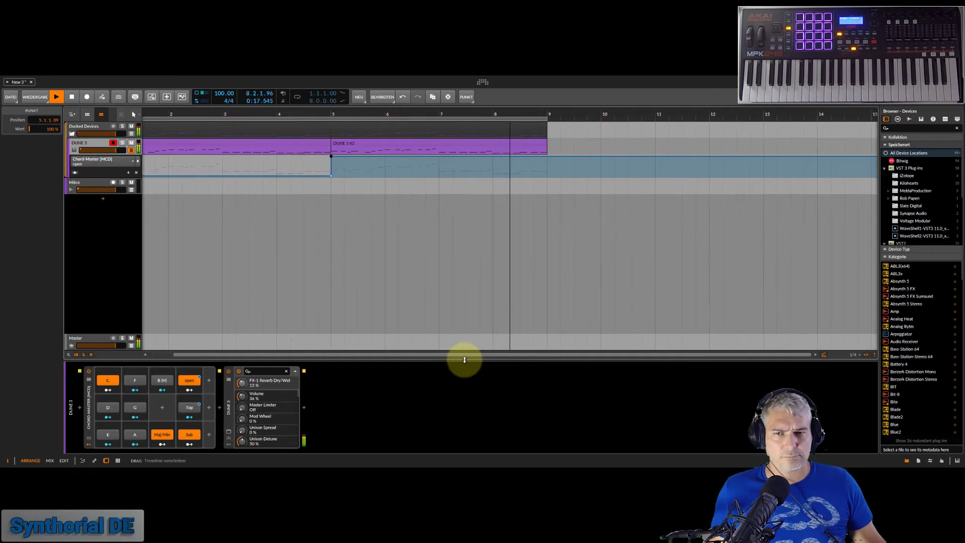
{"action": "left_click", "coordinate": [297, 97]}
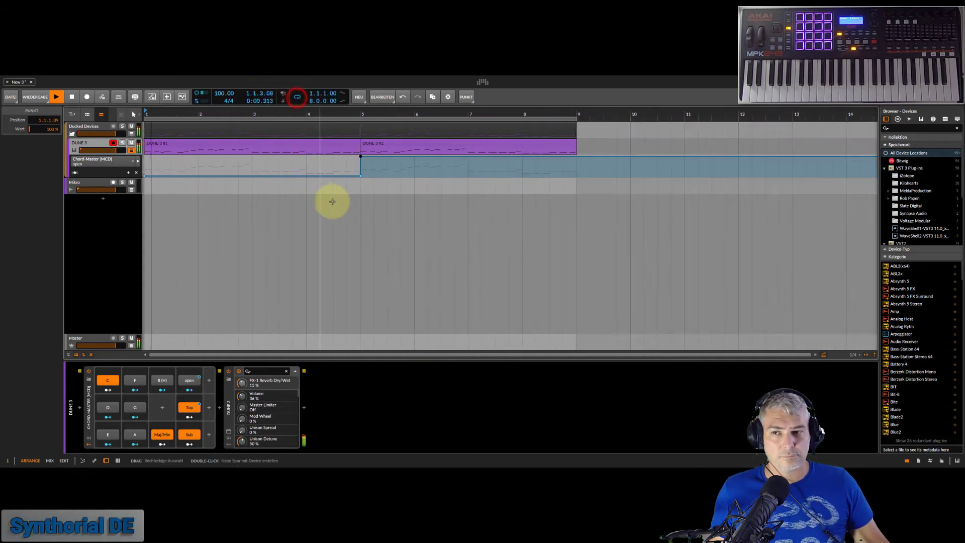
{"action": "key", "text": "space"}
{"action": "left_click", "coordinate": [434, 351]}
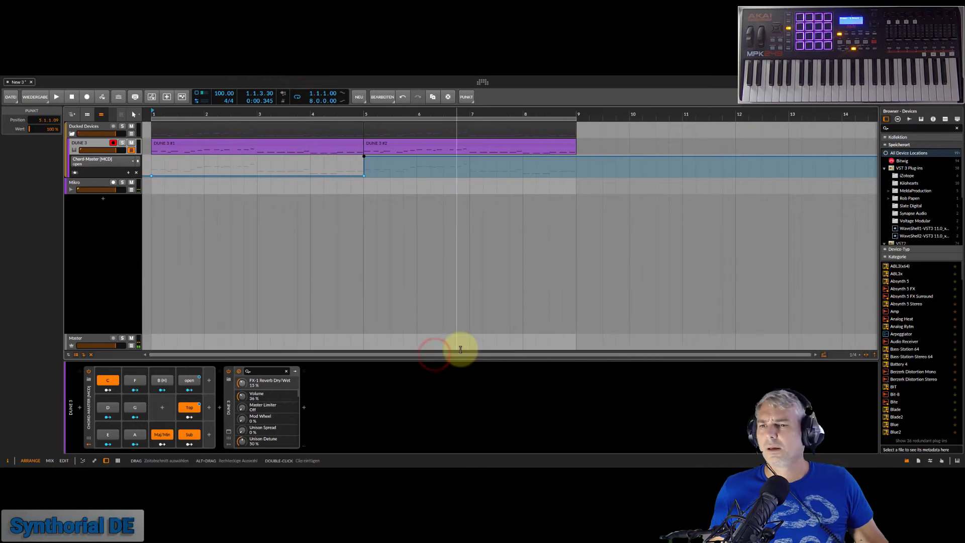
- Hide the DUNE 3 automation lane and add a purple instrument track below the Mikro track
{"action": "left_click", "coordinate": [131, 149]}
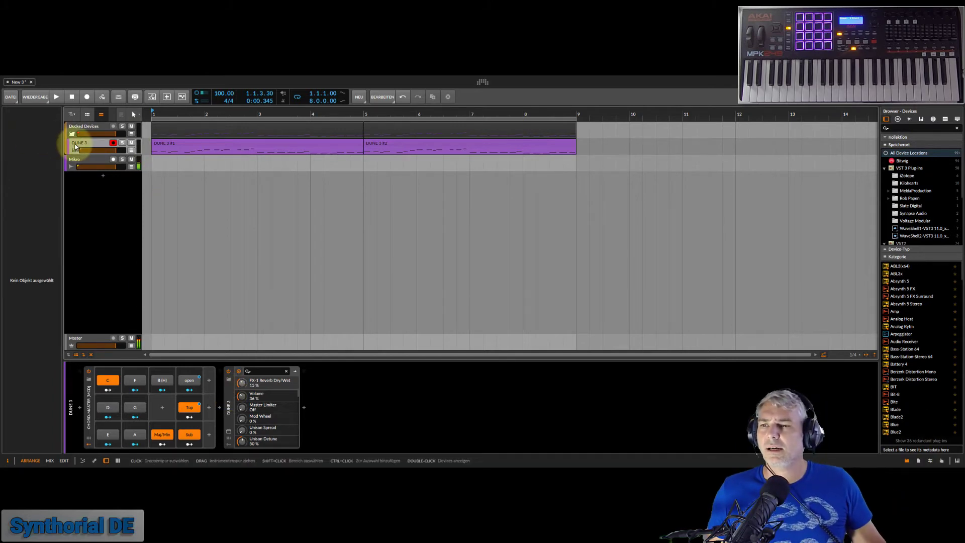
{"action": "left_click", "coordinate": [185, 143]}
{"action": "left_click", "coordinate": [108, 206]}
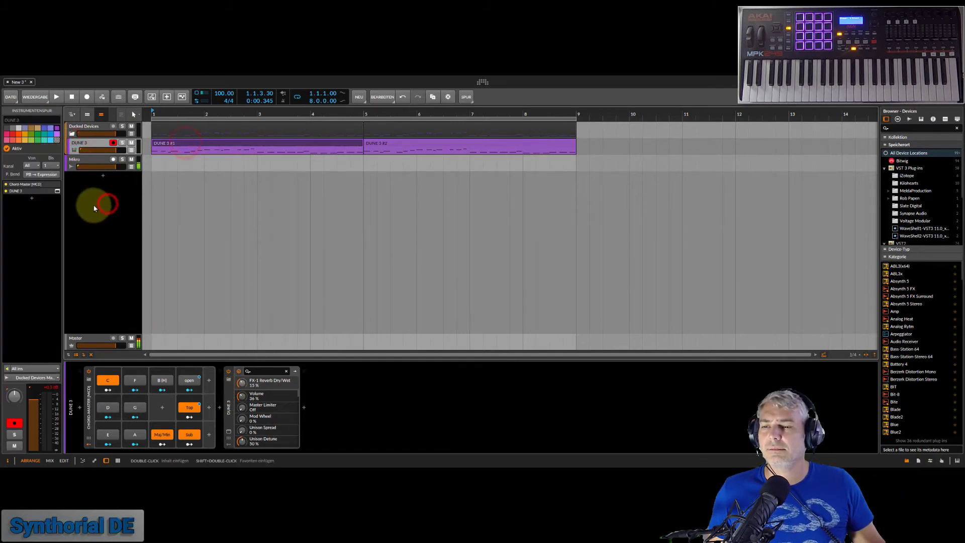
{"action": "right_click", "coordinate": [94, 208]}
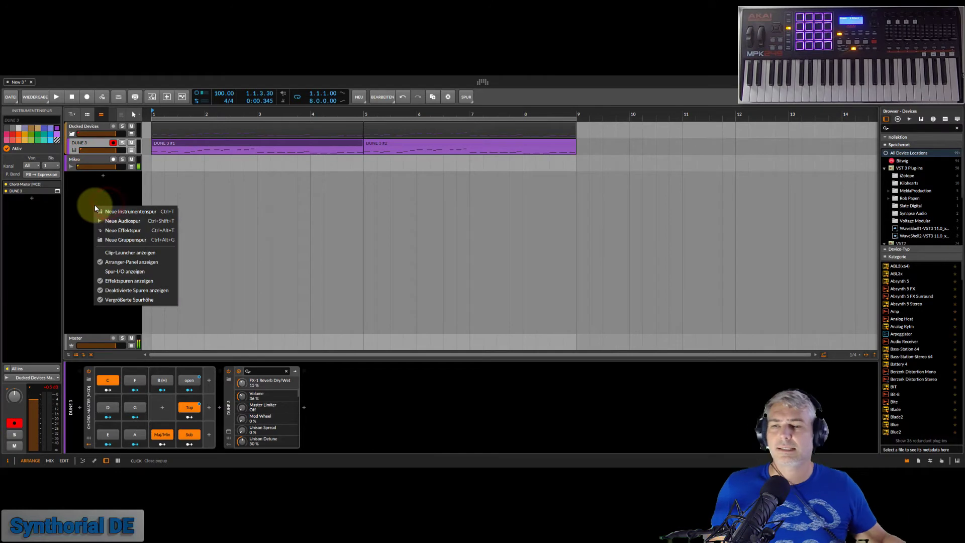
{"action": "left_click", "coordinate": [125, 212]}
{"action": "left_click", "coordinate": [76, 176]}
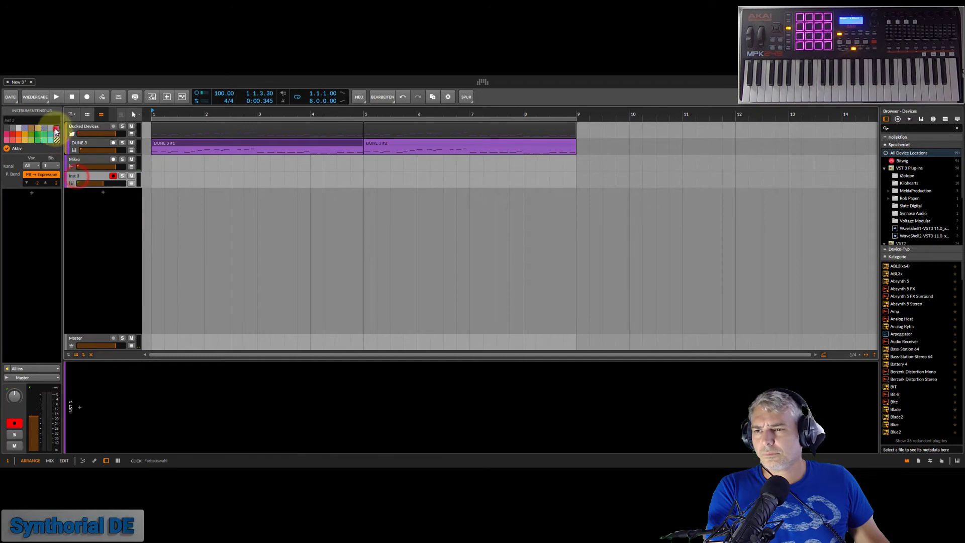
{"action": "left_click", "coordinate": [57, 128]}
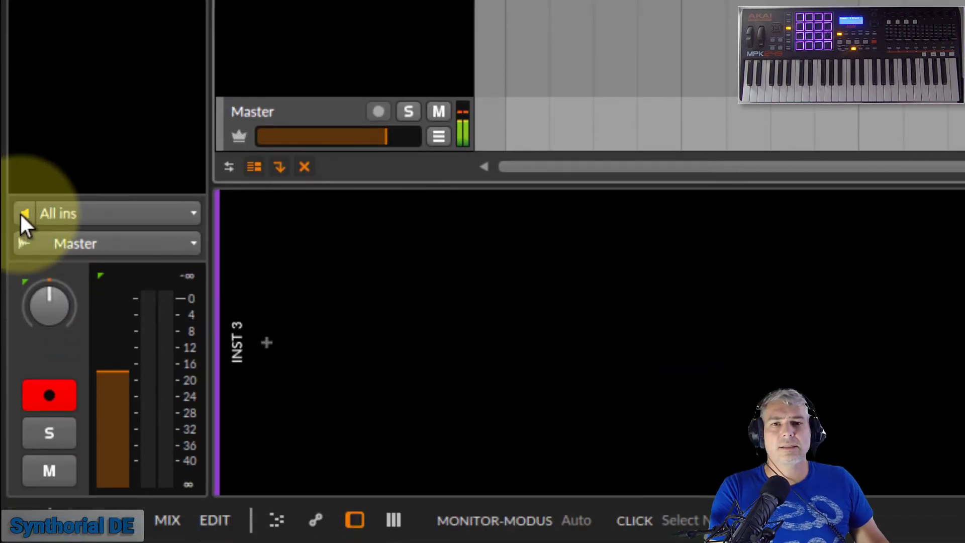
- Set the new instrument track's note input to the DUNE 3 output of the DUNE 3 track in Ducked Devices
{"action": "left_click", "coordinate": [53, 214]}
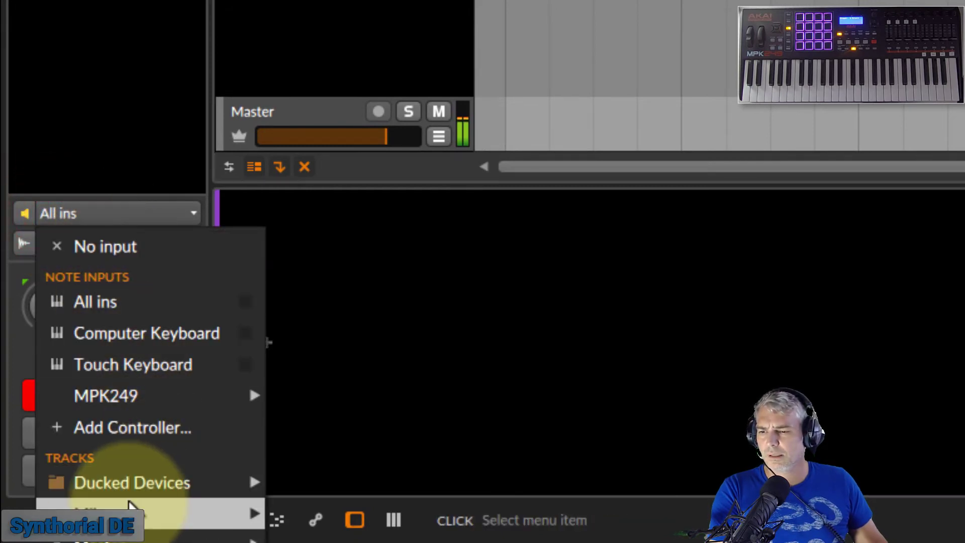
{"action": "mouse_move", "coordinate": [125, 498]}
{"action": "mouse_move", "coordinate": [378, 490]}
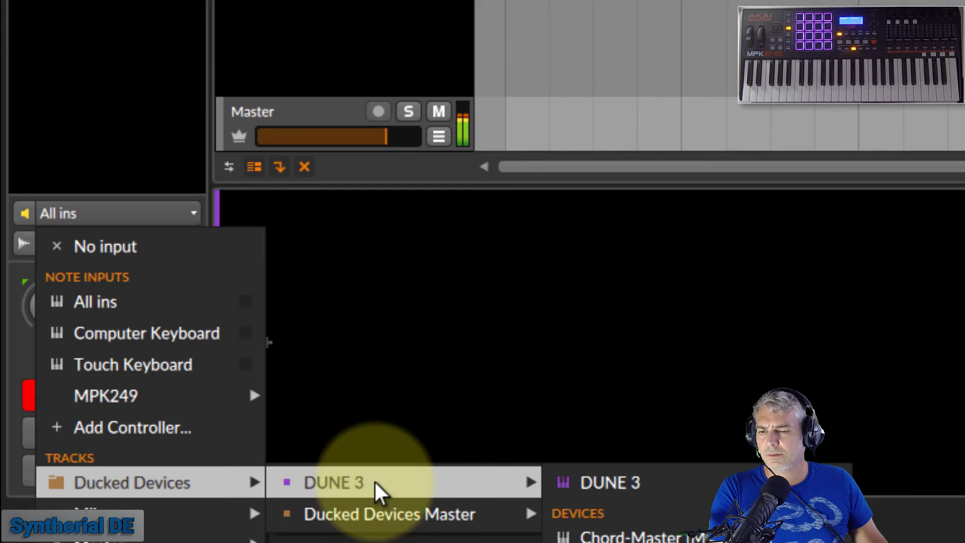
{"action": "left_click", "coordinate": [659, 487]}
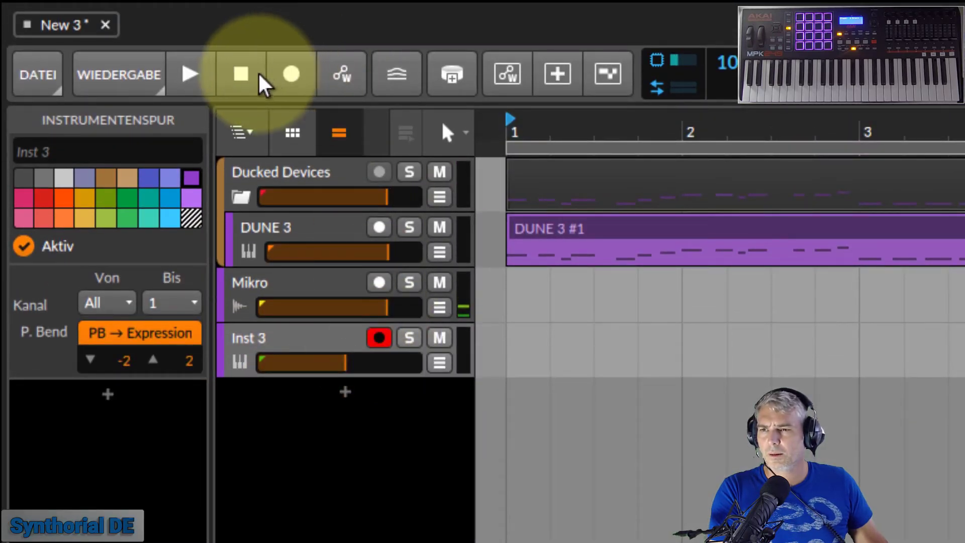
- Record the chord notes coming from DUNE 3 onto the new instrument track across the eight-bar loop
{"action": "left_click", "coordinate": [290, 74]}
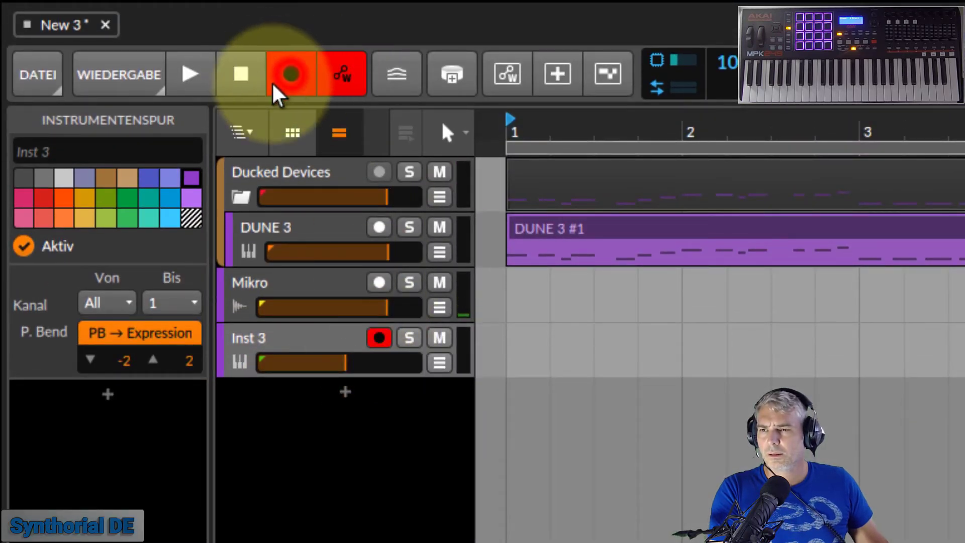
{"action": "left_click", "coordinate": [191, 75]}
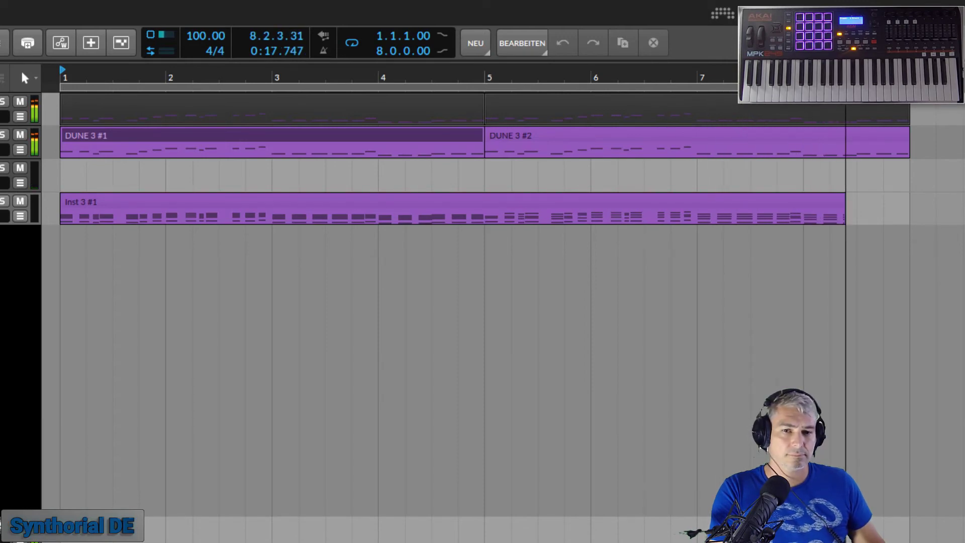
{"action": "key", "text": "space"}
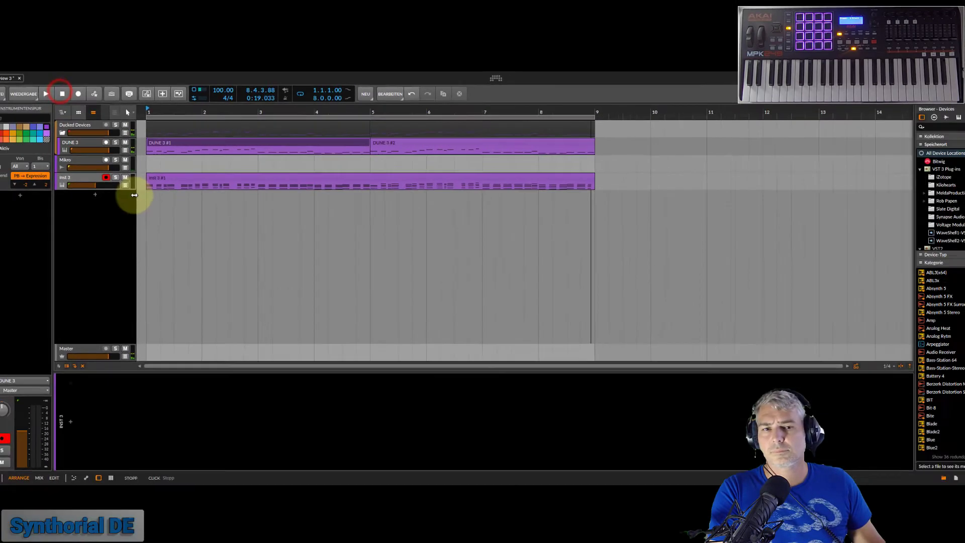
- Lengthen the notes of the last chord in the recorded Inst 3 clip to the clip's end and return to the arrangement
{"action": "double_click", "coordinate": [524, 183]}
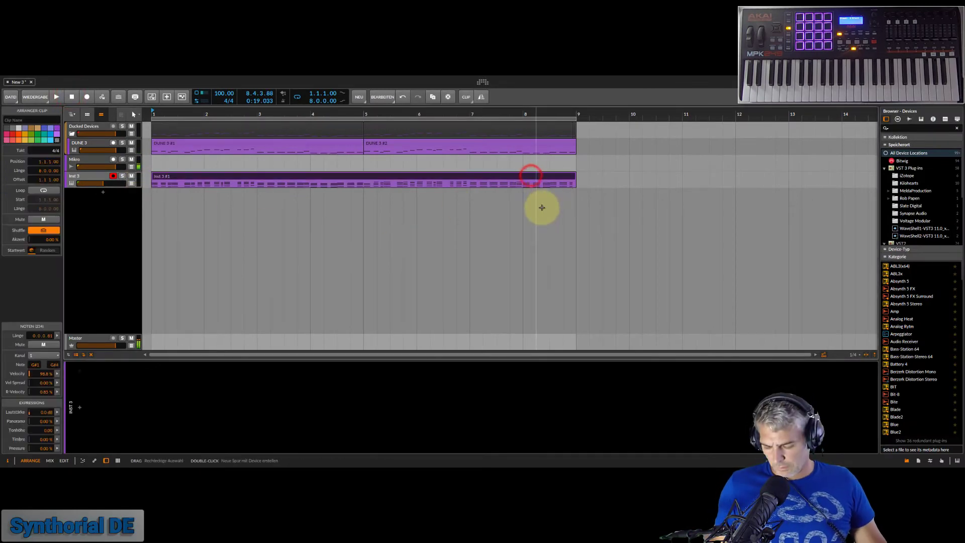
{"action": "scroll", "coordinate": [500, 356], "scroll_direction": "right", "scroll_amount": 10}
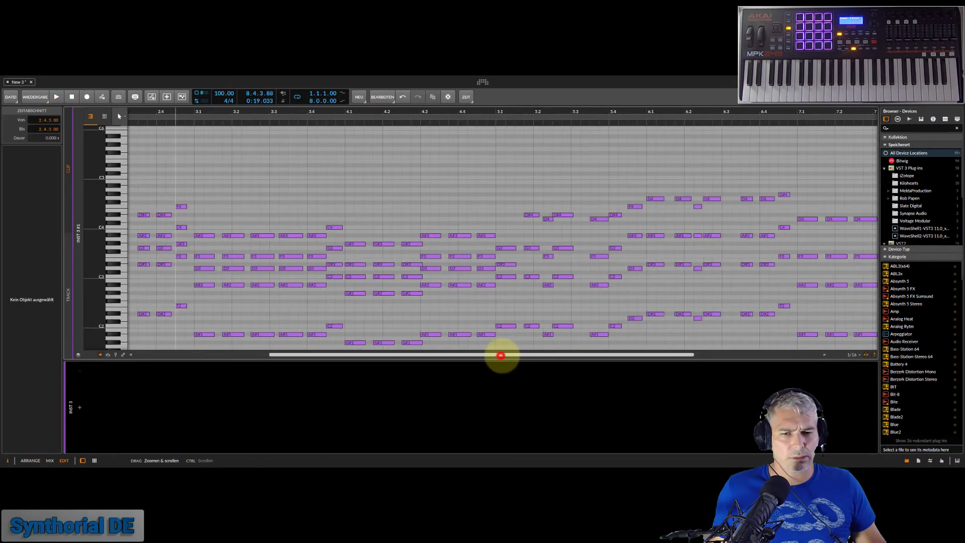
{"action": "left_click_drag", "start_coordinate": [743, 336], "coordinate": [689, 202]}
{"action": "left_click", "coordinate": [701, 217]}
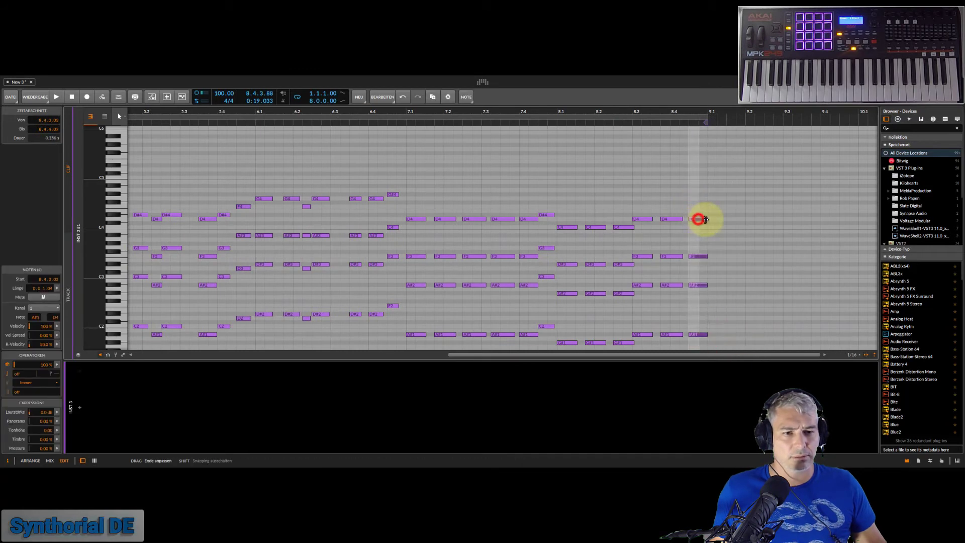
{"action": "left_click", "coordinate": [739, 220]}
{"action": "key", "text": "alt+1"}
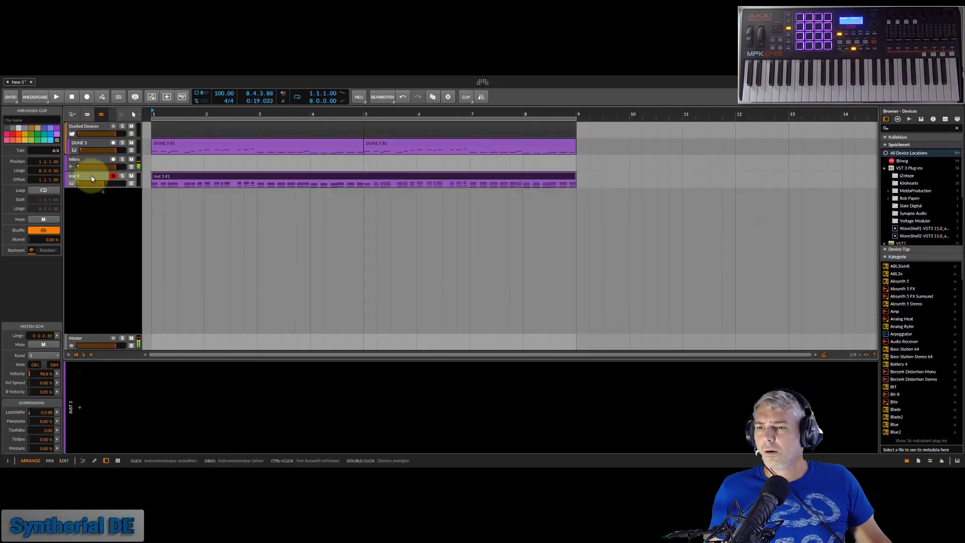
- Delete both DUNE 3 clips and move the recorded chord clip from Inst 3 onto the DUNE 3 track at bar 1
{"action": "left_click", "coordinate": [91, 175]}
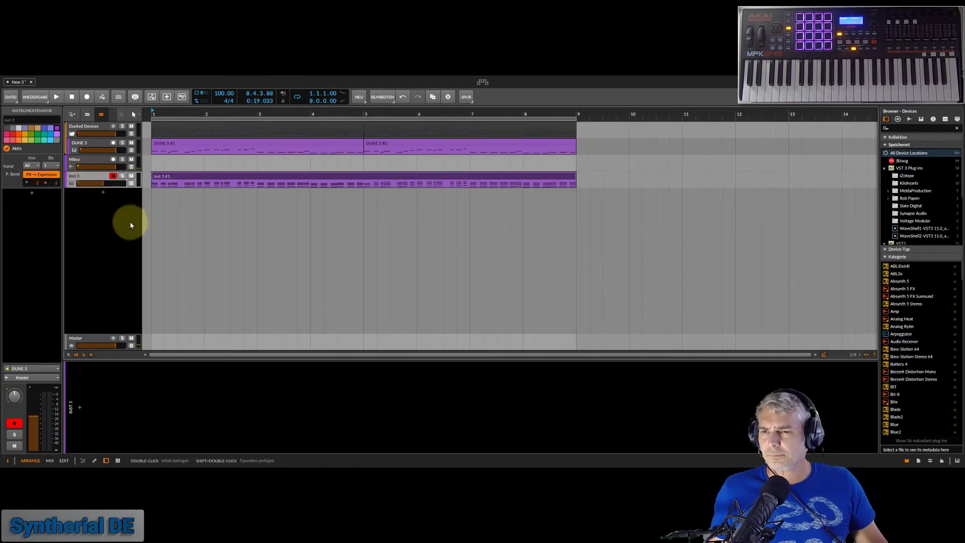
{"action": "left_click", "coordinate": [177, 179]}
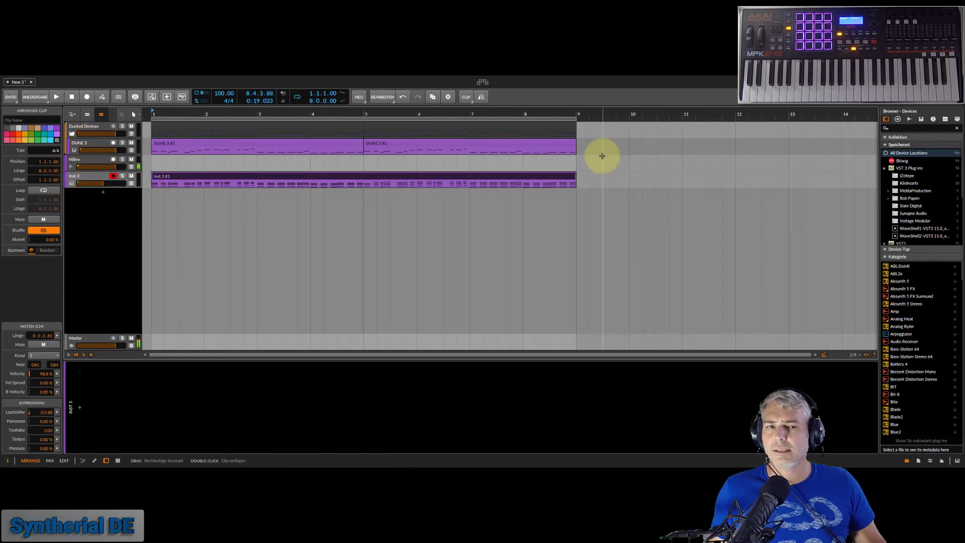
{"action": "left_click_drag", "start_coordinate": [588, 145], "coordinate": [237, 166]}
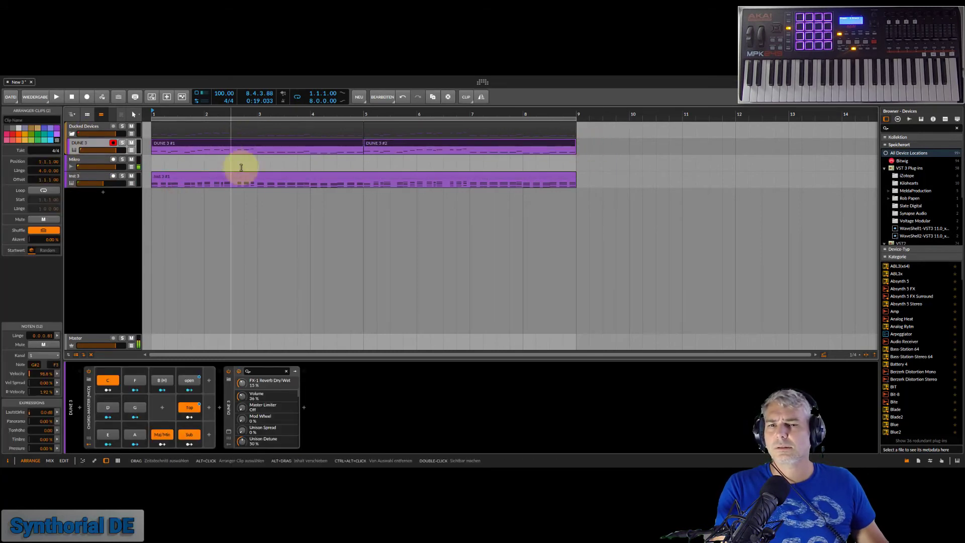
{"action": "key", "text": "Delete"}
{"action": "left_click", "coordinate": [190, 182]}
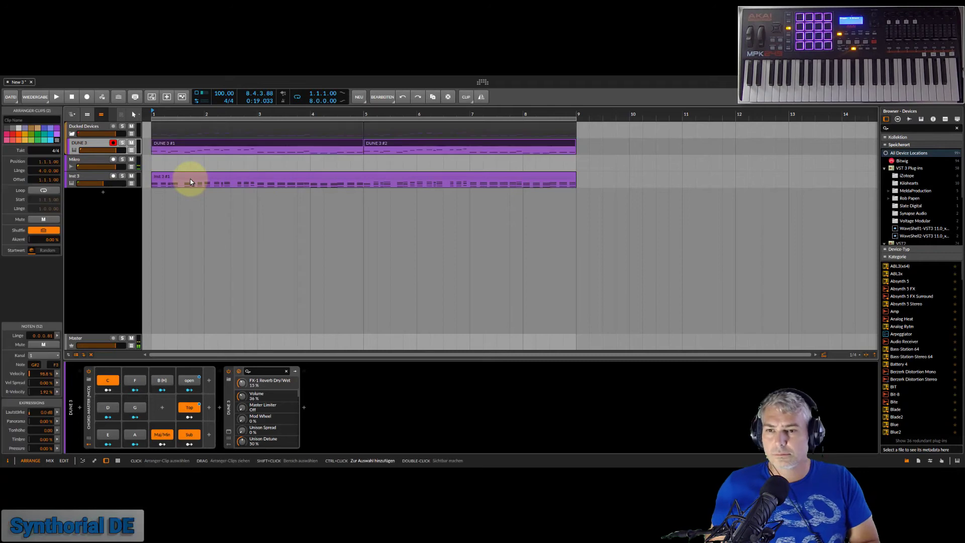
{"action": "left_click", "coordinate": [377, 140]}
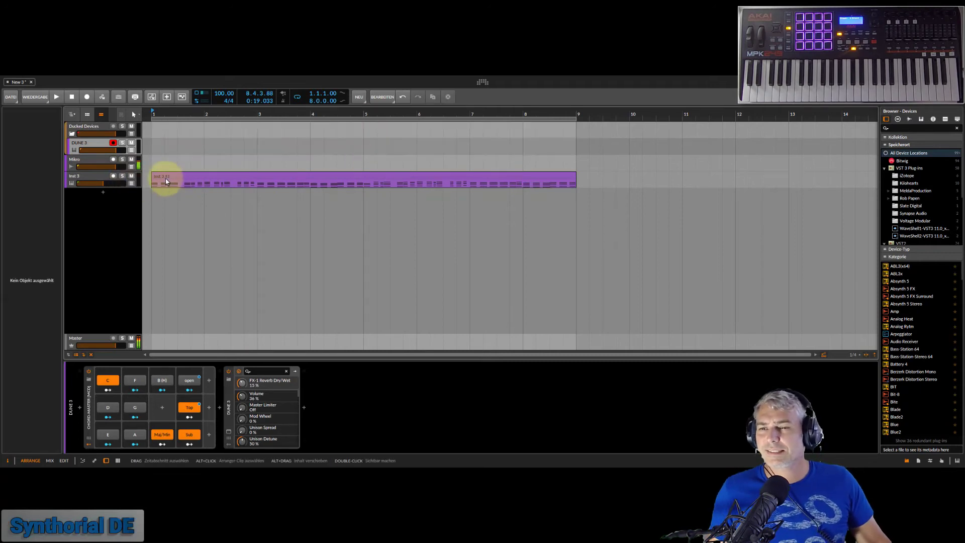
{"action": "left_click_drag", "start_coordinate": [161, 181], "coordinate": [161, 145]}
{"action": "left_click", "coordinate": [83, 178]}
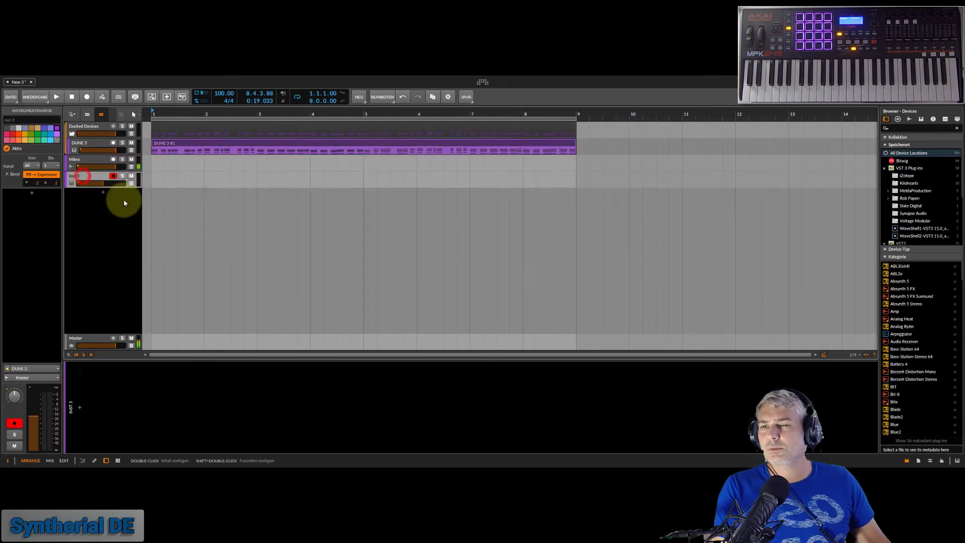
- Delete the extra instrument track and remove the Chord-Master device from the DUNE 3 track
{"action": "key", "text": "Delete"}
{"action": "left_click", "coordinate": [79, 143]}
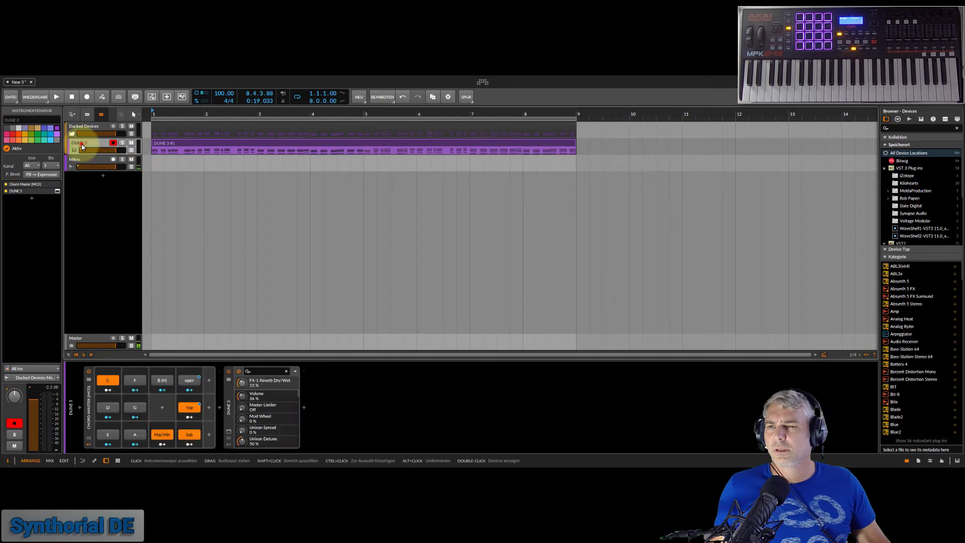
{"action": "left_click", "coordinate": [355, 390]}
{"action": "left_click", "coordinate": [88, 403]}
{"action": "key", "text": "Delete"}
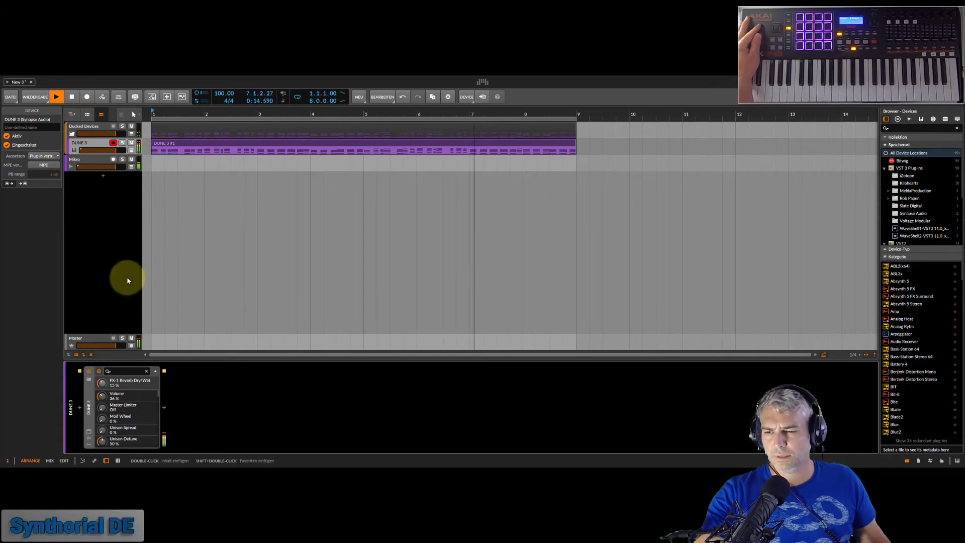
- Open the DUNE 3 plug-in window and review the modulation matrix assignments of the pluck patch
{"action": "left_click", "coordinate": [88, 434]}
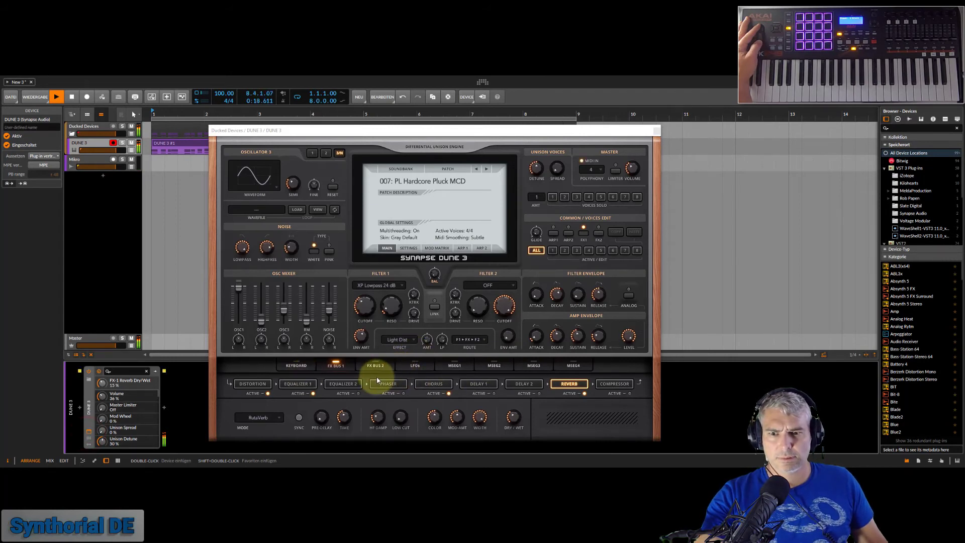
{"action": "left_click", "coordinate": [436, 248]}
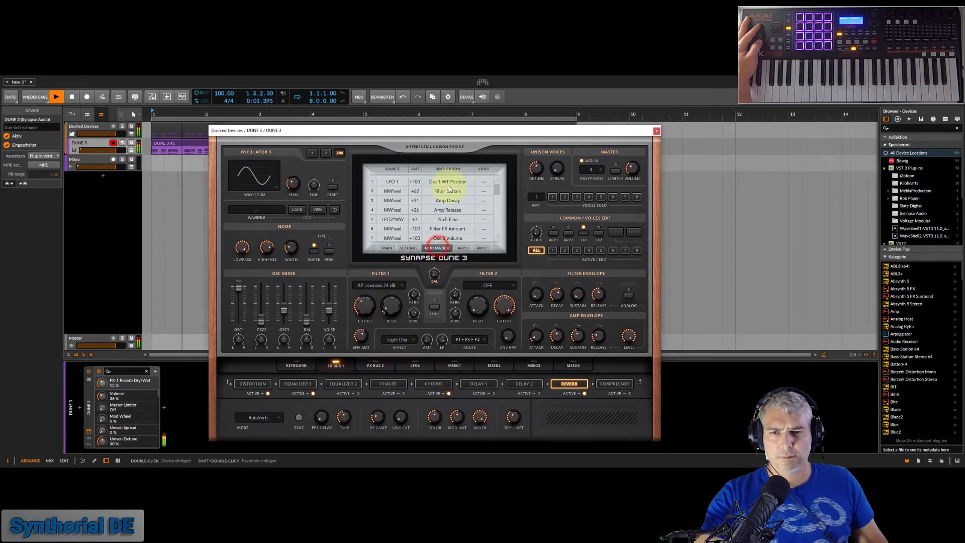
{"action": "scroll", "coordinate": [498, 193], "scroll_direction": "down", "scroll_amount": 2}
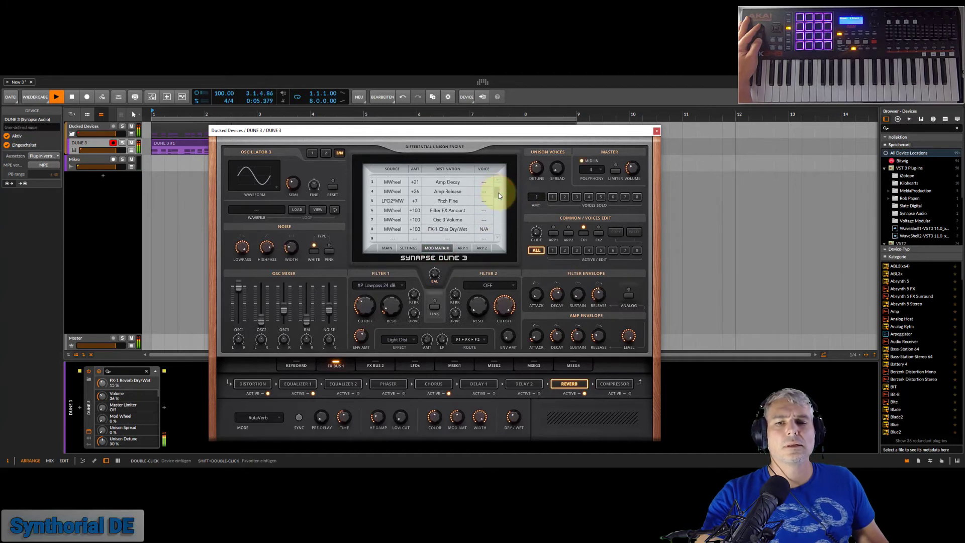
{"action": "scroll", "coordinate": [498, 195], "scroll_direction": "up", "scroll_amount": 2}
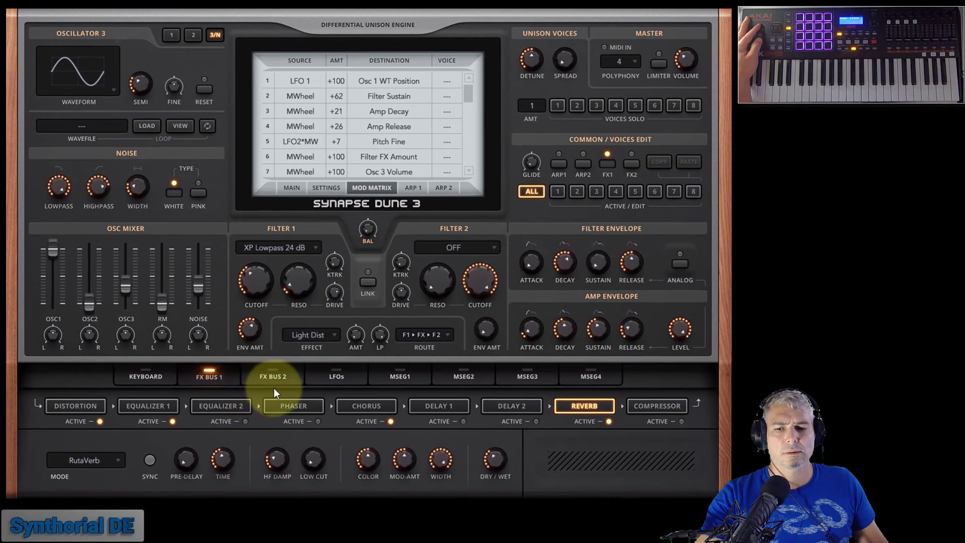
- Set the FX Bus 1 distortion drive to about 23 % and lower its dry/wet mix, comparing the sound with and without it
{"action": "left_click", "coordinate": [59, 409]}
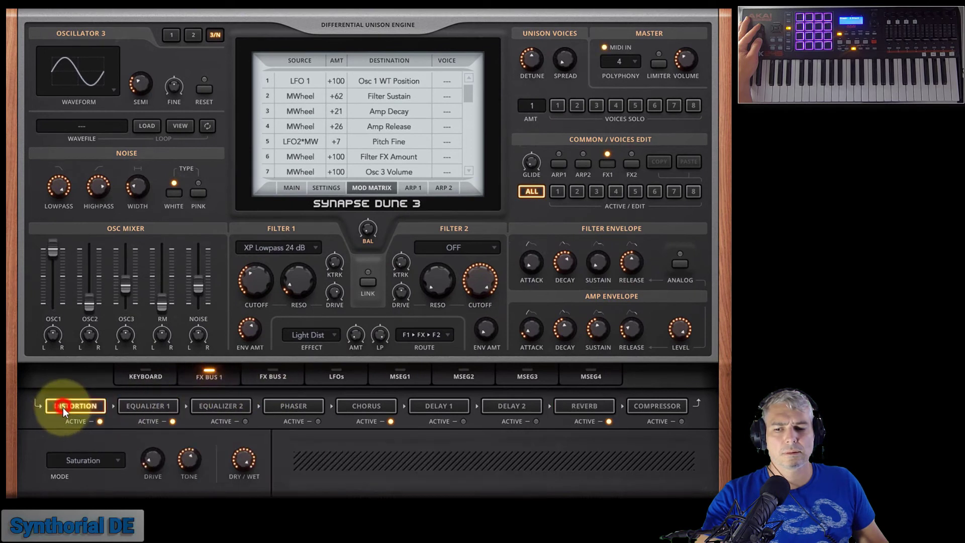
{"action": "mouse_move", "coordinate": [153, 469]}
{"action": "left_mouse_down"}
{"action": "mouse_move", "coordinate": [153, 460]}
{"action": "mouse_move", "coordinate": [148, 483]}
{"action": "mouse_move", "coordinate": [147, 466]}
{"action": "left_mouse_up"}
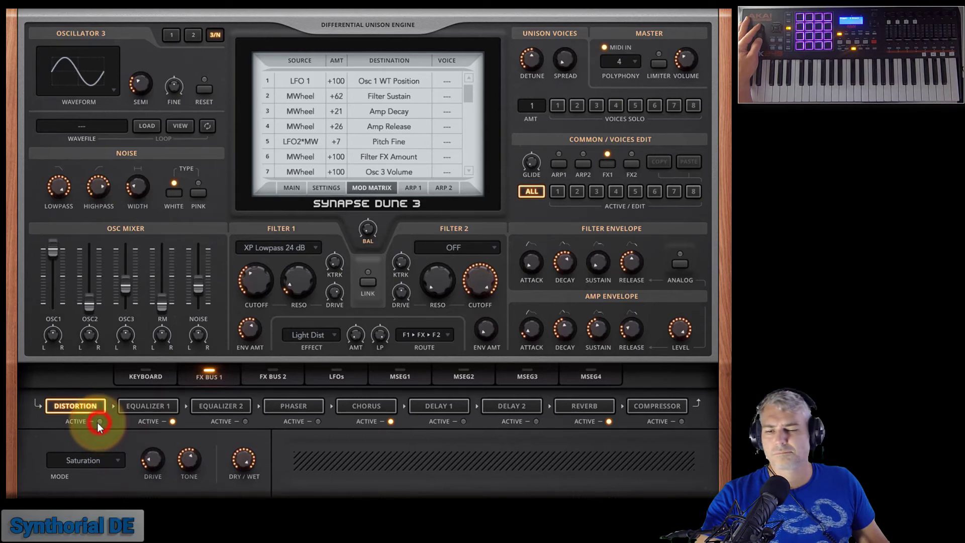
{"action": "left_click", "coordinate": [101, 422]}
{"action": "left_click", "coordinate": [152, 458]}
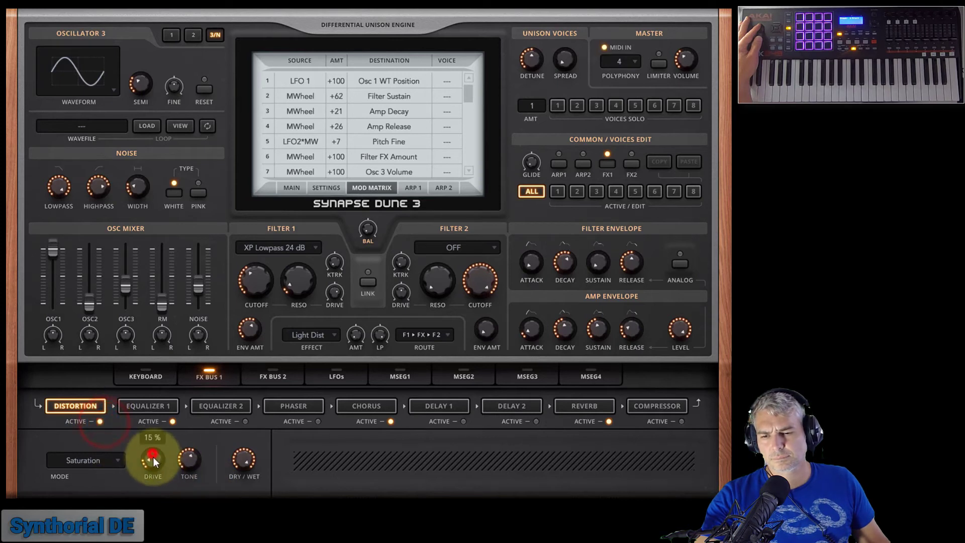
{"action": "mouse_move", "coordinate": [199, 468]}
{"action": "left_mouse_down"}
{"action": "mouse_move", "coordinate": [196, 456]}
{"action": "mouse_move", "coordinate": [191, 491]}
{"action": "mouse_move", "coordinate": [242, 476]}
{"action": "mouse_move", "coordinate": [242, 483]}
{"action": "left_mouse_up"}
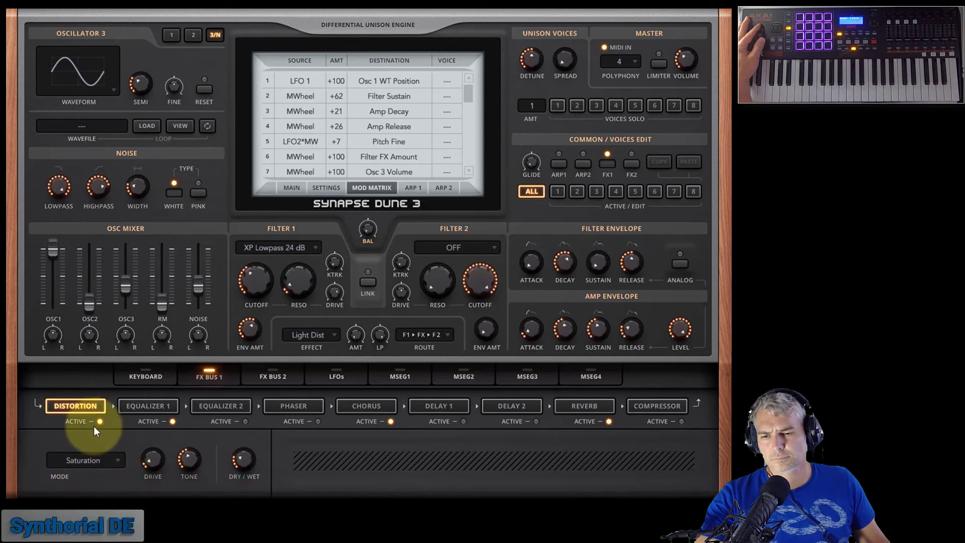
{"action": "left_click_drag", "start_coordinate": [156, 457], "coordinate": [157, 449]}
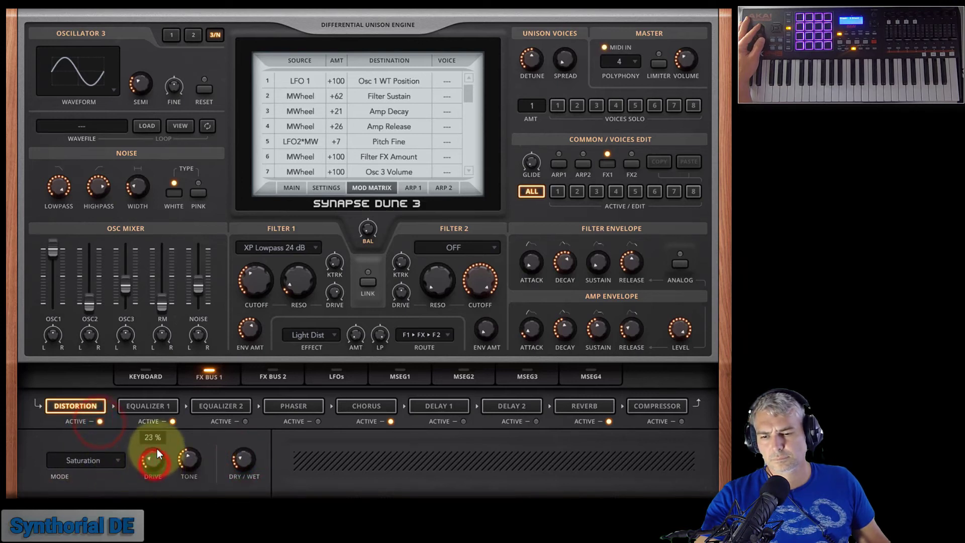
{"action": "left_click", "coordinate": [99, 422]}
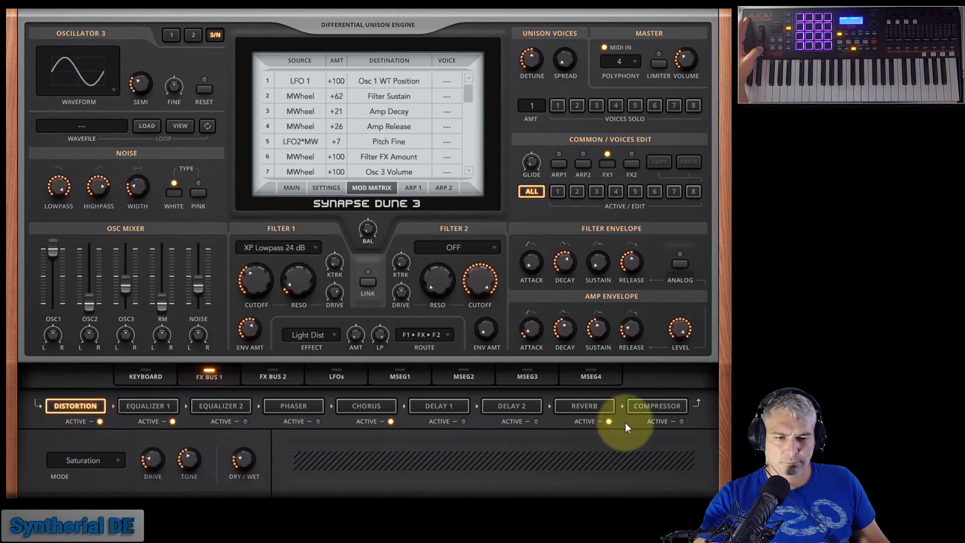
- Activate the FX Bus 1 compressor and raise its output level, comparing the sound with it on and off
{"action": "left_click", "coordinate": [683, 424]}
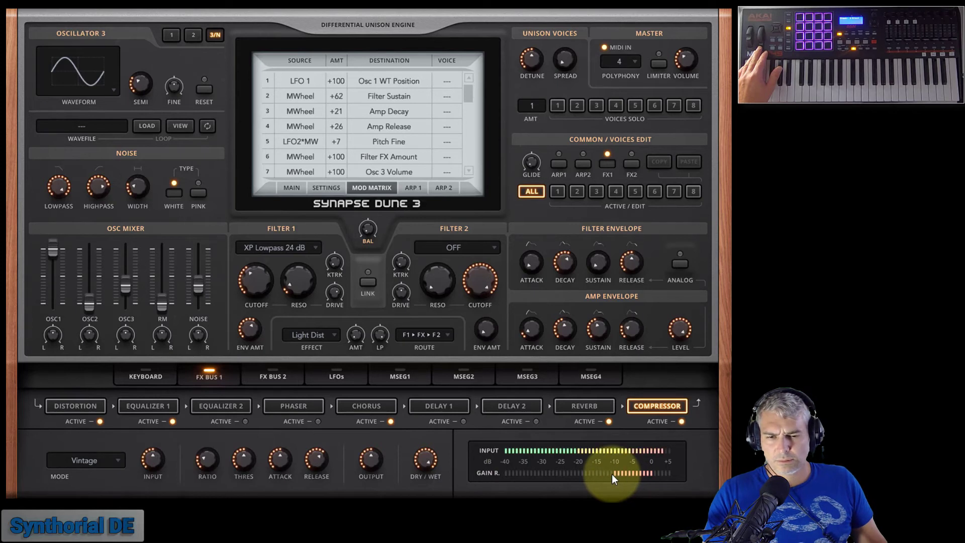
{"action": "left_click_drag", "start_coordinate": [373, 475], "coordinate": [363, 451]}
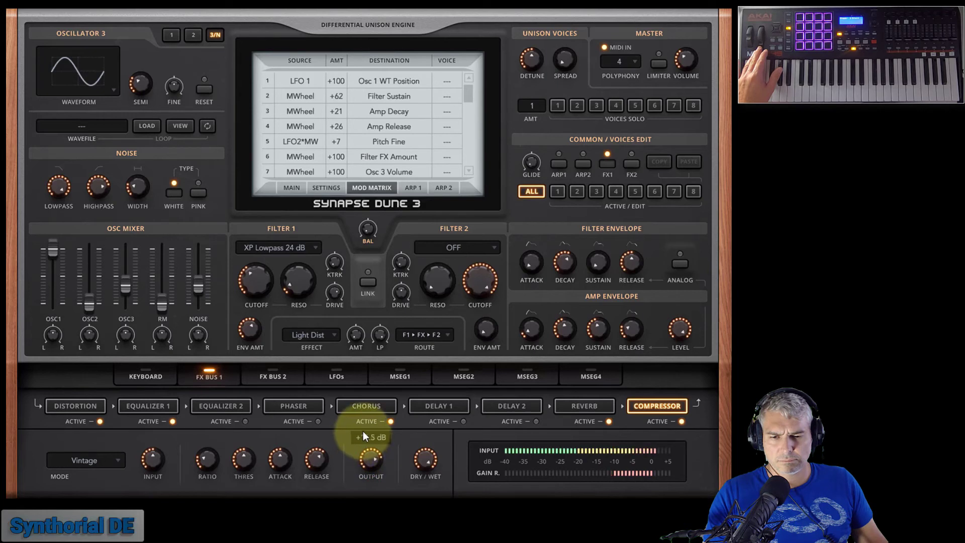
{"action": "left_click", "coordinate": [682, 422]}
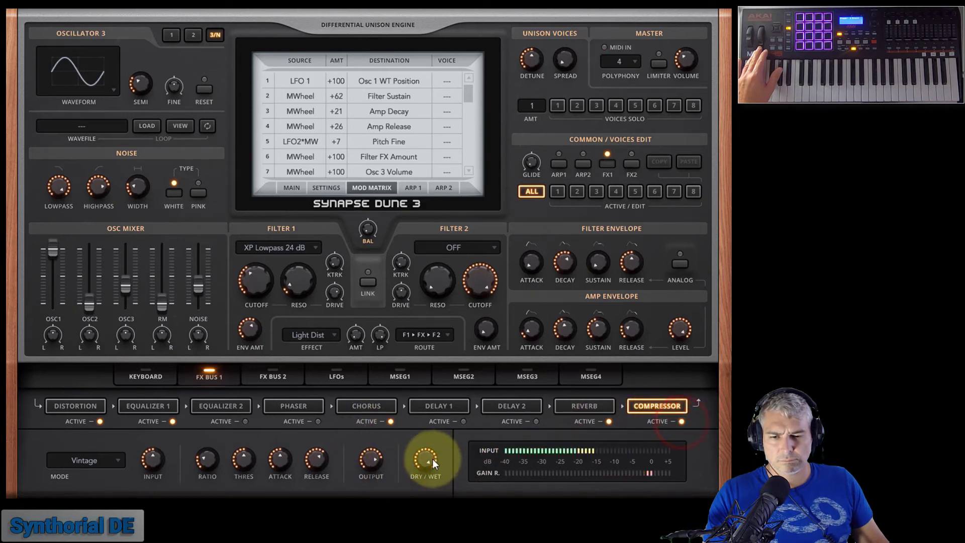
{"action": "left_click", "coordinate": [369, 460]}
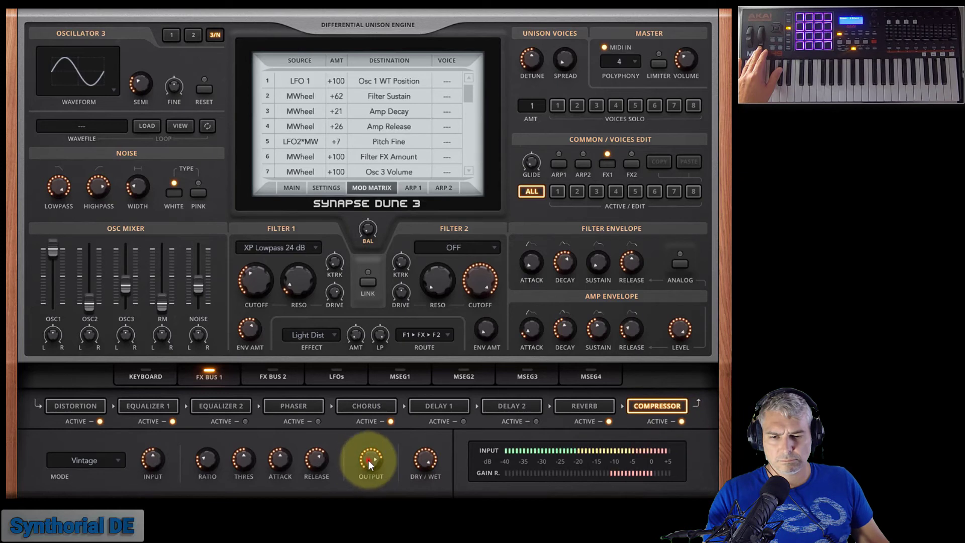
{"action": "left_click", "coordinate": [682, 421]}
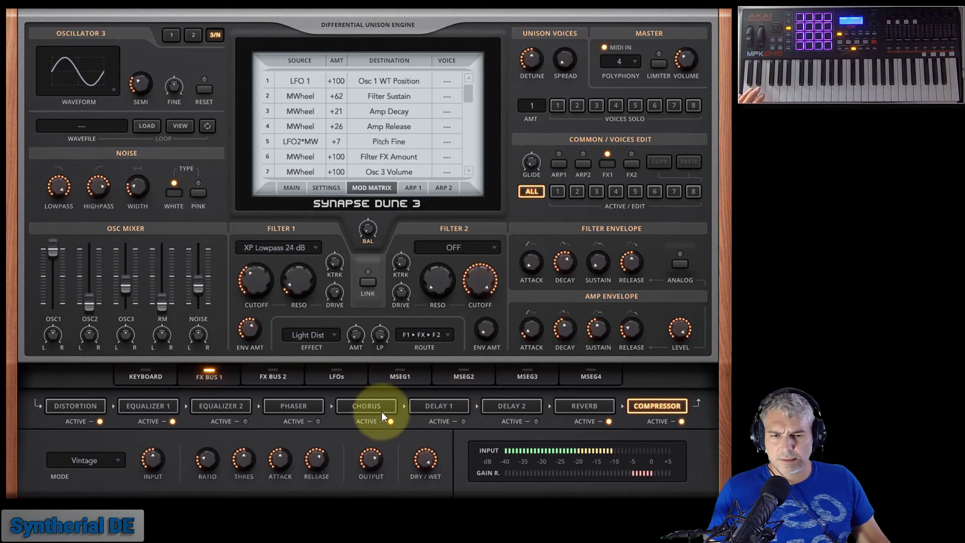
- Activate Delay 1 on FX Bus 1 in Ping Pong mode and fine-tune its dry/wet mix
{"action": "left_click", "coordinate": [437, 406]}
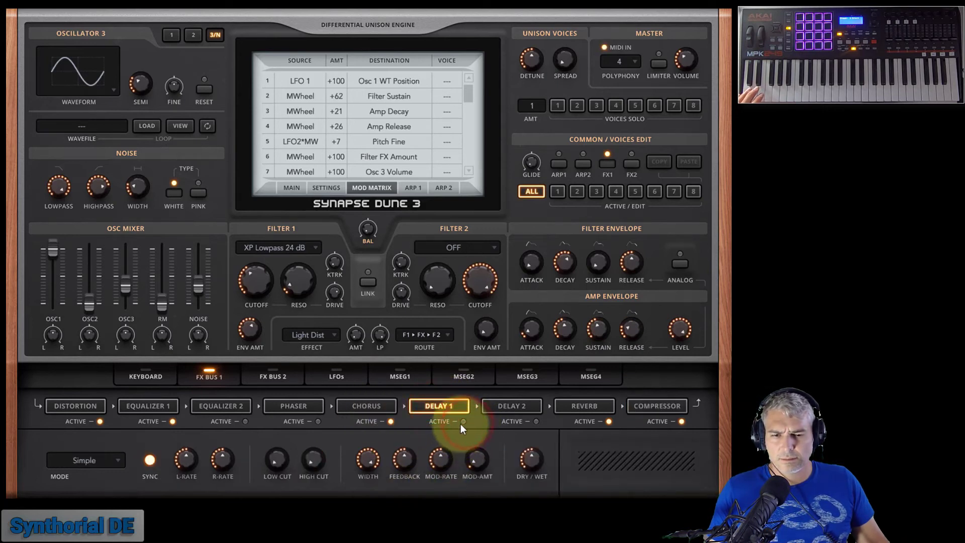
{"action": "left_click", "coordinate": [462, 422]}
{"action": "left_click", "coordinate": [110, 463]}
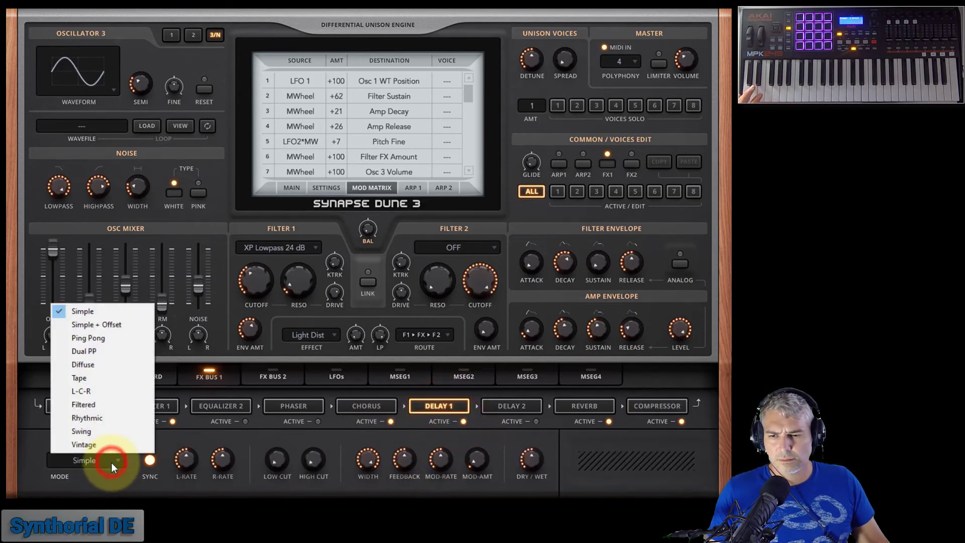
{"action": "left_click", "coordinate": [101, 340]}
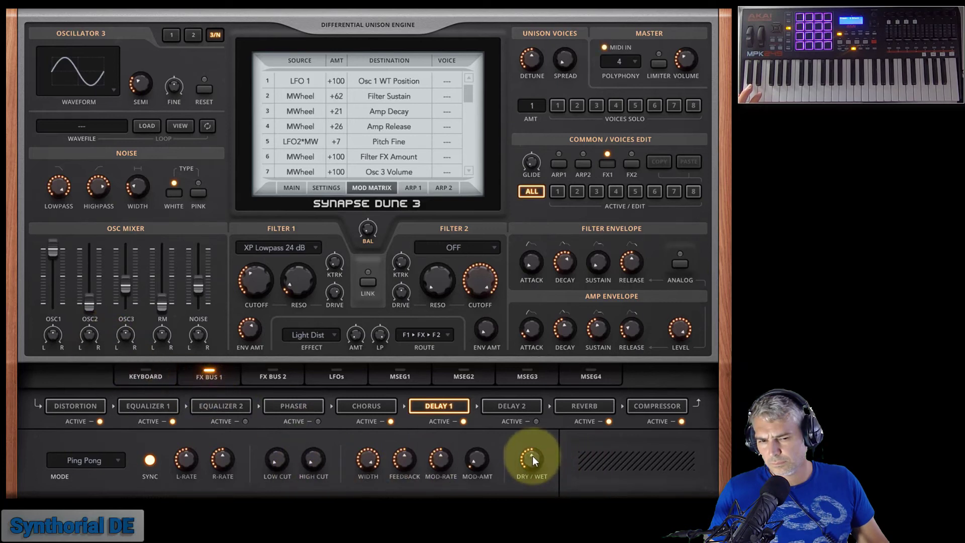
{"action": "left_click_drag", "start_coordinate": [532, 456], "coordinate": [532, 458]}
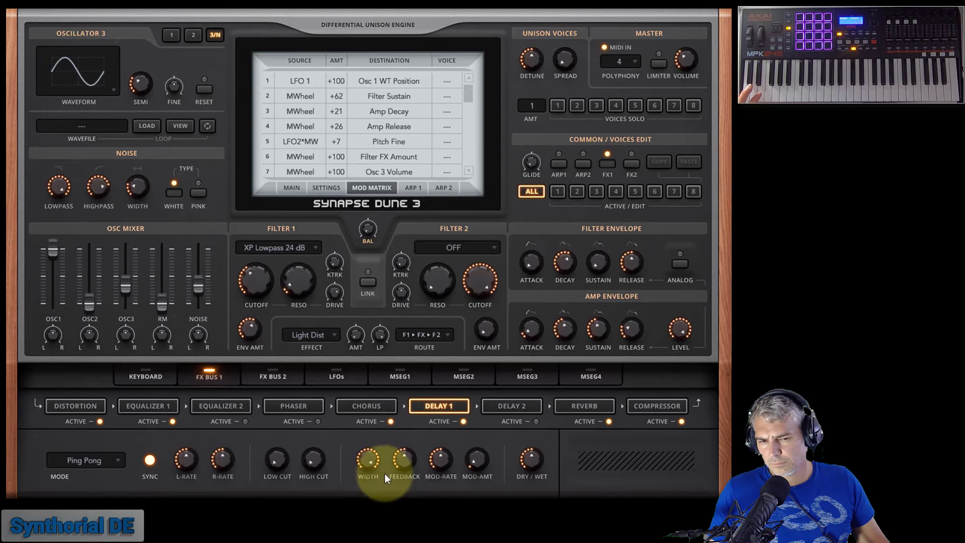
{"action": "left_click_drag", "start_coordinate": [531, 469], "coordinate": [531, 470]}
- In Equalizer 1, shift band 2 slightly lower and set a gentle high-shelf boost at about 5 kHz
{"action": "left_click", "coordinate": [80, 408]}
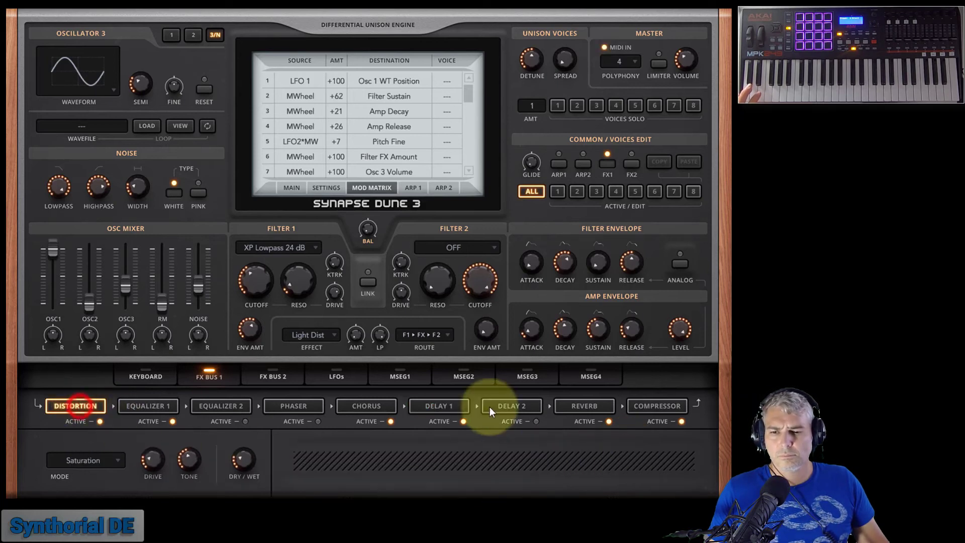
{"action": "left_click", "coordinate": [151, 406]}
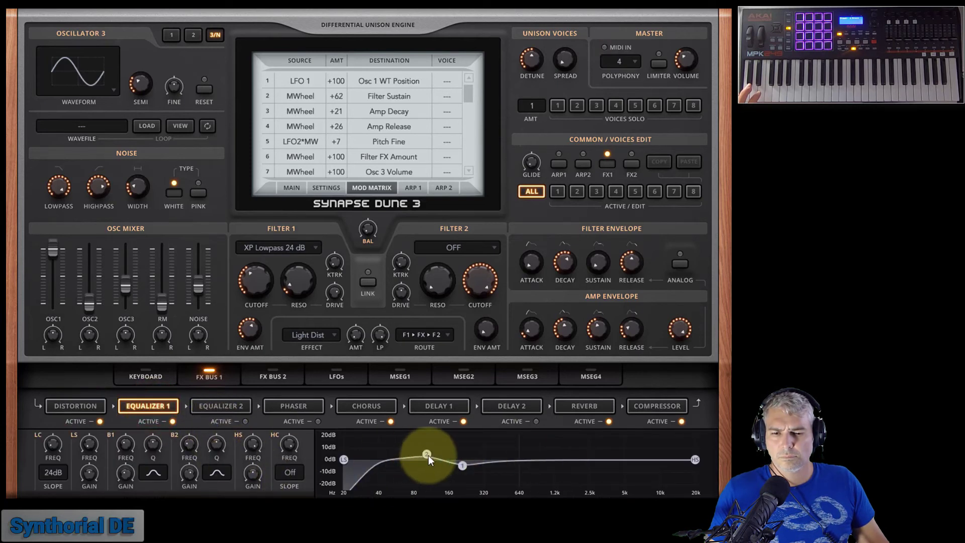
{"action": "left_click_drag", "start_coordinate": [429, 457], "coordinate": [426, 454]}
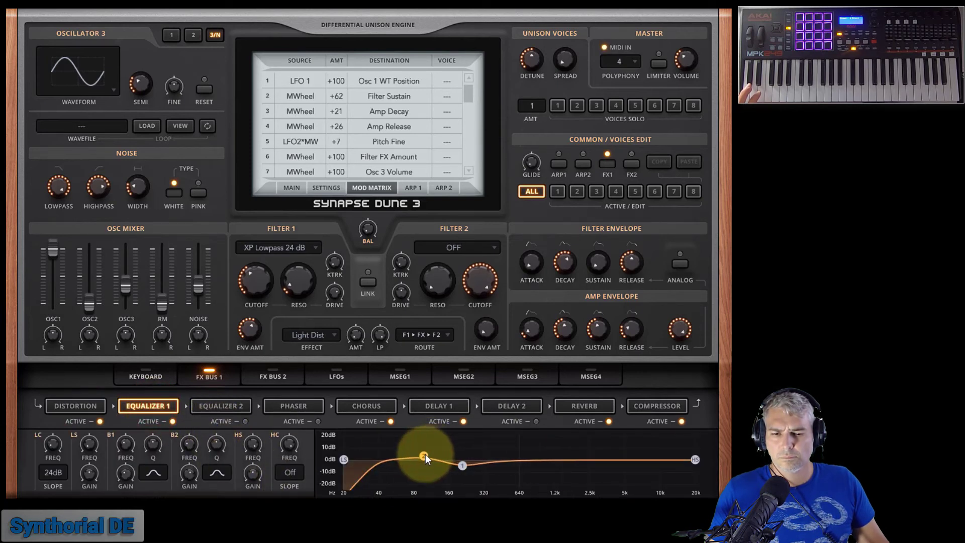
{"action": "left_click_drag", "start_coordinate": [695, 460], "coordinate": [629, 454]}
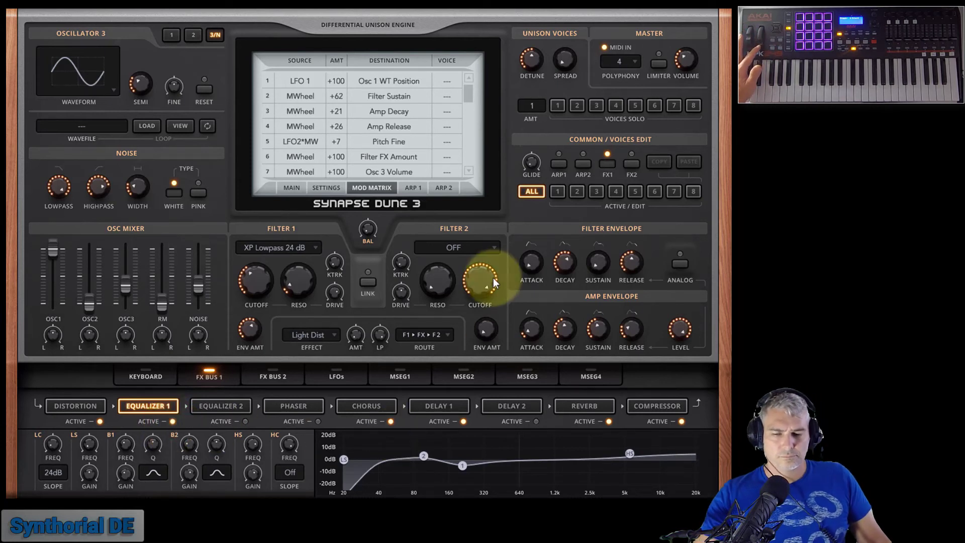
- Quick-save the edited PL Hardcore Pluck MCD patch, then stop playback and close the DUNE 3 window
{"action": "left_click", "coordinate": [291, 188]}
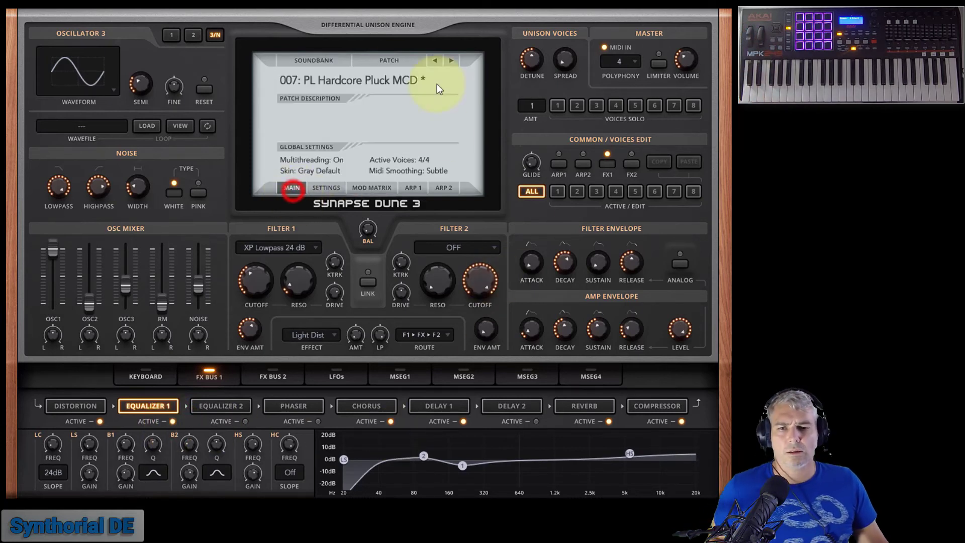
{"action": "left_click", "coordinate": [386, 61]}
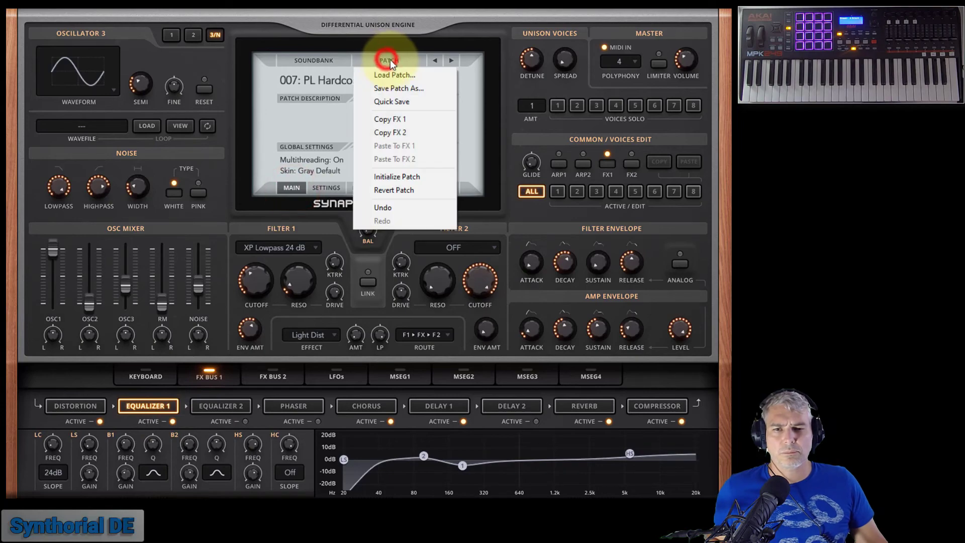
{"action": "left_click", "coordinate": [402, 100]}
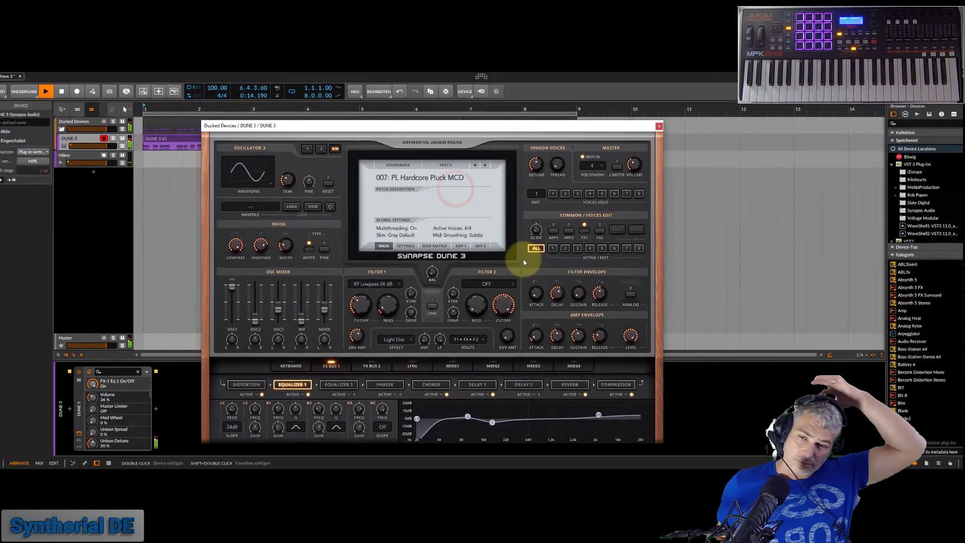
{"action": "left_click", "coordinate": [63, 92]}
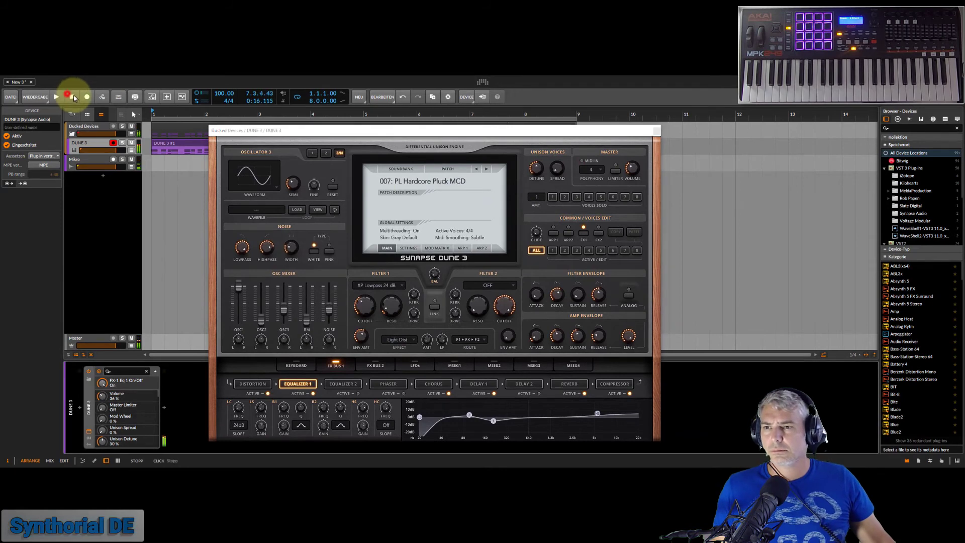
{"action": "left_click", "coordinate": [656, 131]}
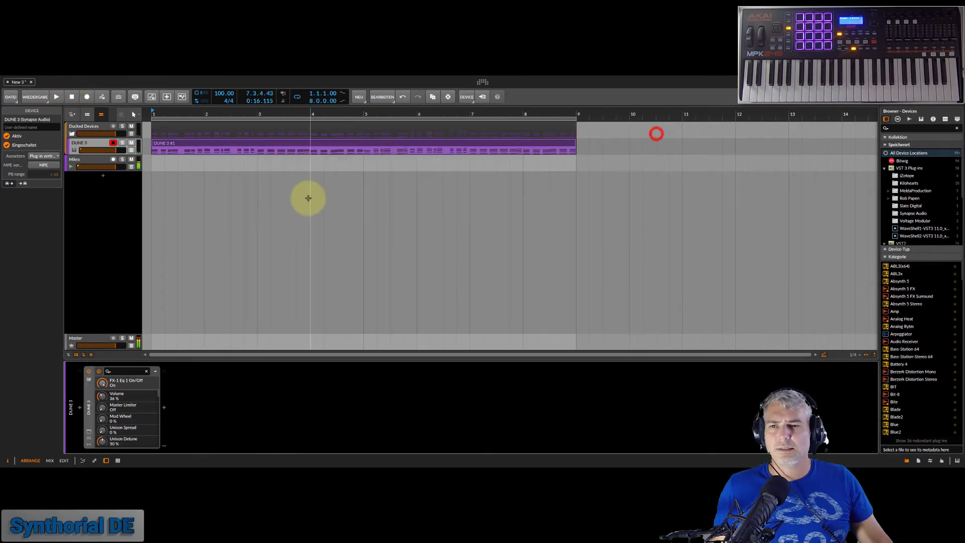
- Select the recorded DUNE 3 clip and start a MIDI export into the Documents folder Producing/MIDI-Files
{"action": "left_click", "coordinate": [120, 149]}
{"action": "left_click", "coordinate": [166, 137]}
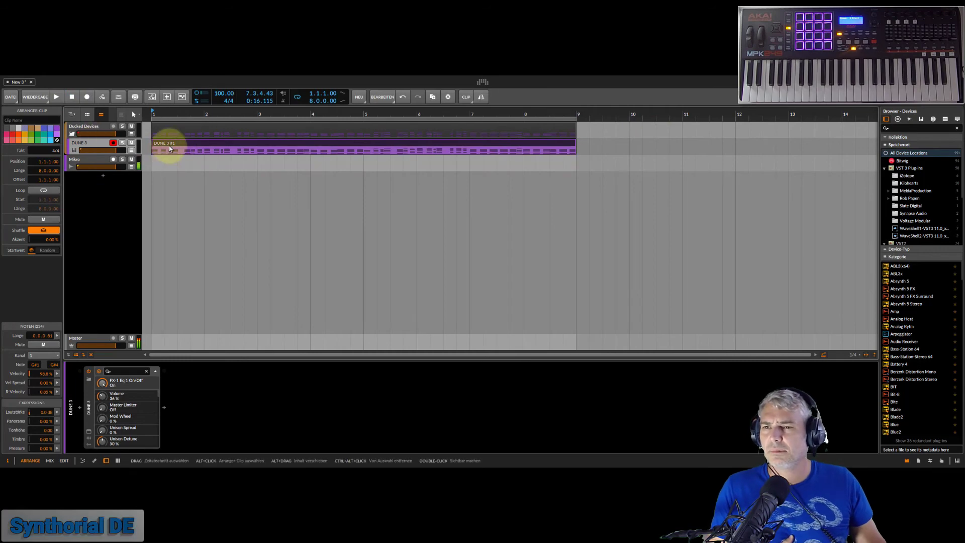
{"action": "left_click", "coordinate": [11, 97]}
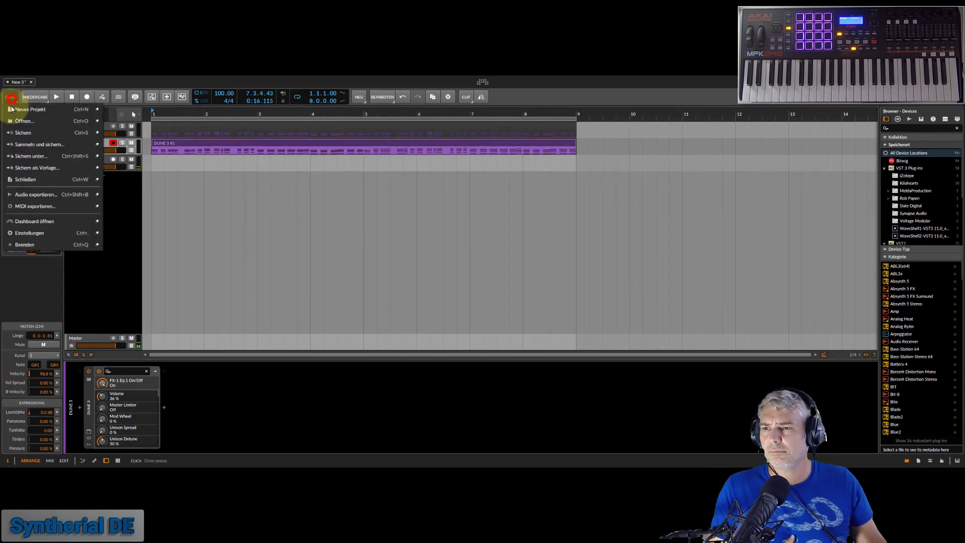
{"action": "left_click", "coordinate": [34, 207]}
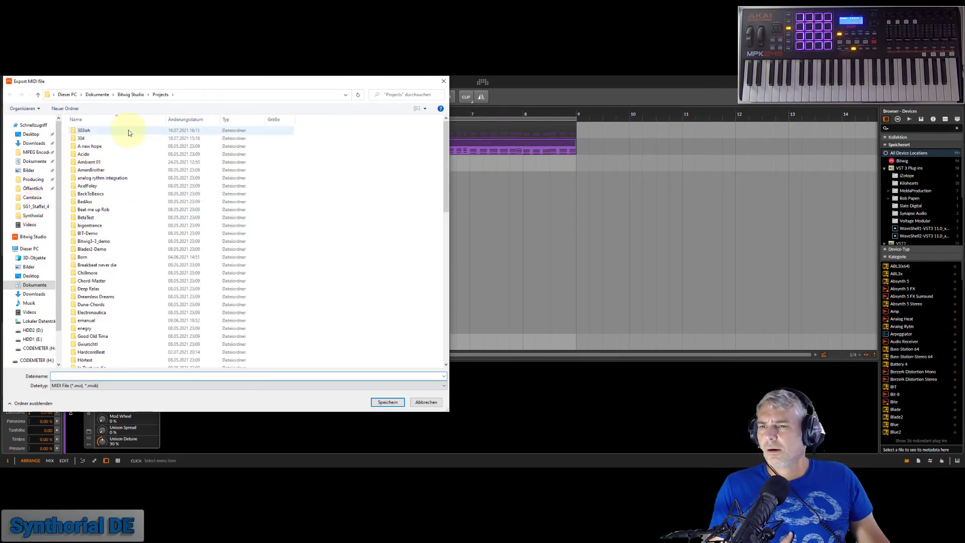
{"action": "left_click", "coordinate": [91, 94]}
{"action": "double_click", "coordinate": [99, 248]}
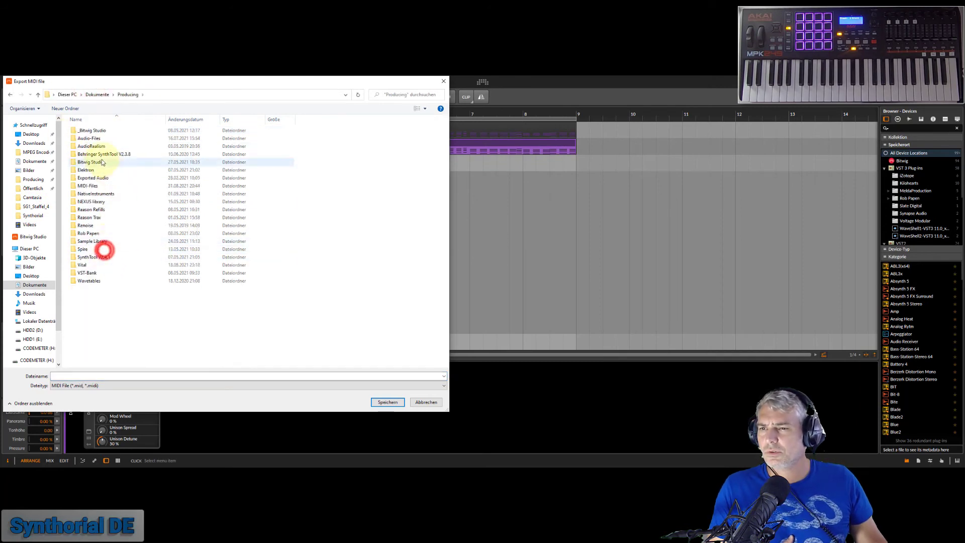
{"action": "double_click", "coordinate": [93, 186]}
- Name the MIDI export Melody-017.mid, based on the existing Melody-016.mid file name, and save it
{"action": "scroll", "coordinate": [215, 231], "scroll_direction": "down", "scroll_amount": 2}
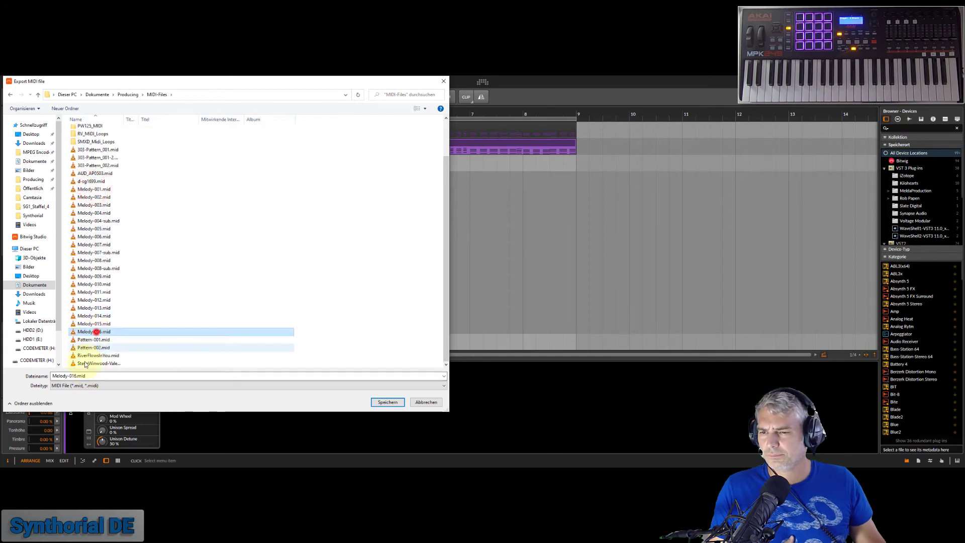
{"action": "left_click", "coordinate": [94, 332]}
{"action": "left_click", "coordinate": [78, 376]}
{"action": "key", "text": "BackSpace"}
{"action": "type", "text": "7"}
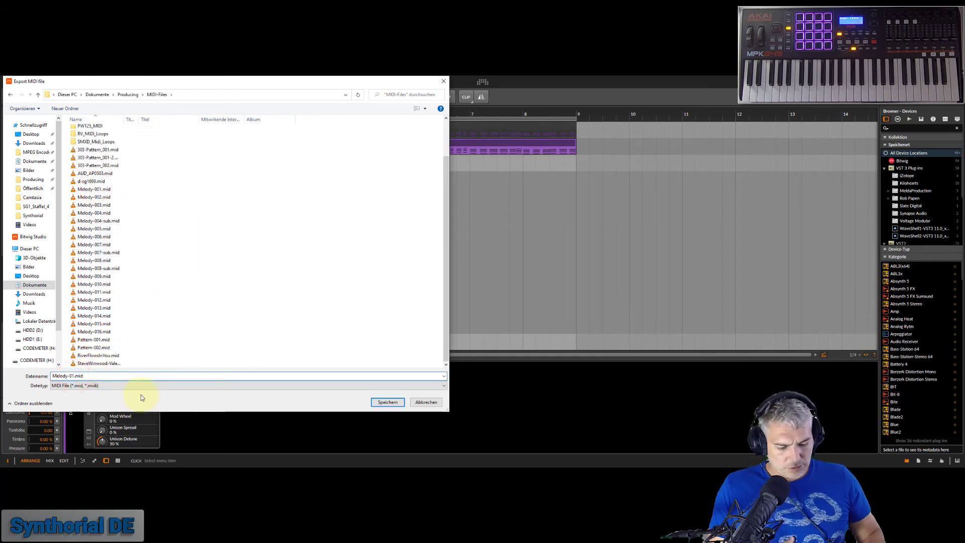
{"action": "key", "text": "Return"}
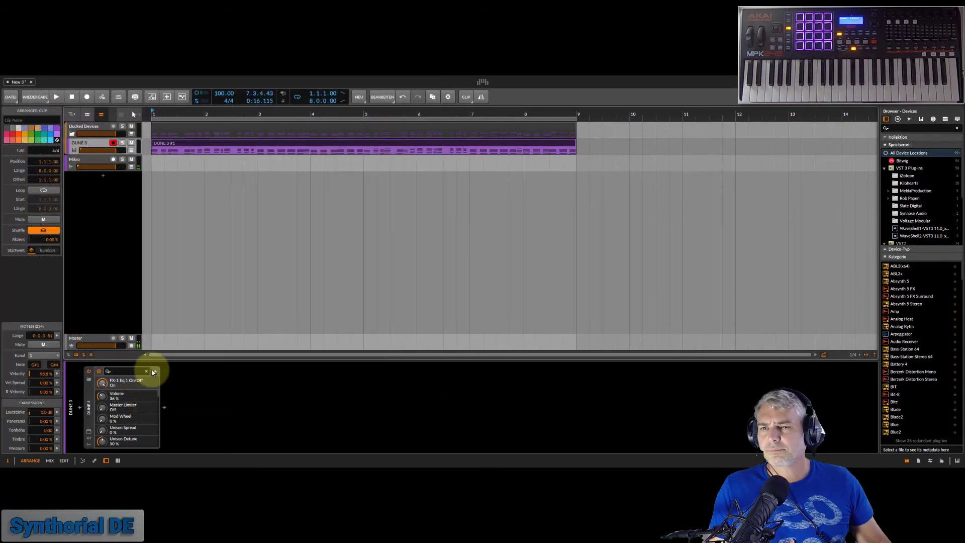
- Reopen the DUNE 3 window with its keyboard view and set Arp 1's type to Midi
{"action": "left_click", "coordinate": [89, 431]}
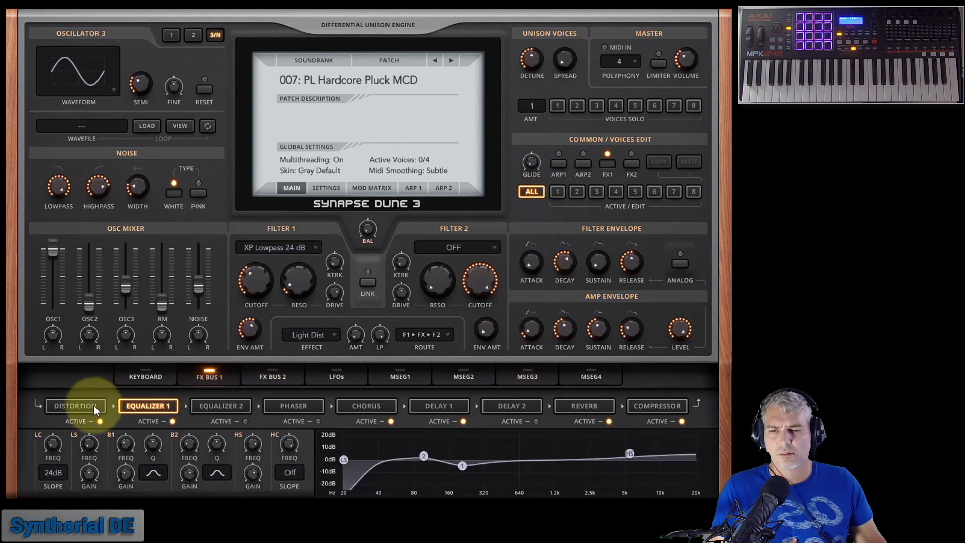
{"action": "left_click", "coordinate": [145, 377]}
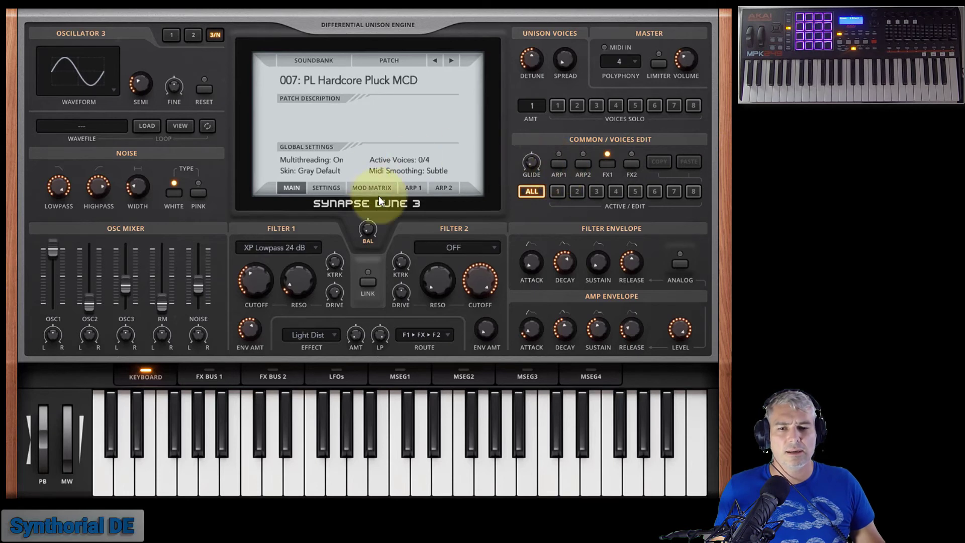
{"action": "left_click", "coordinate": [411, 187]}
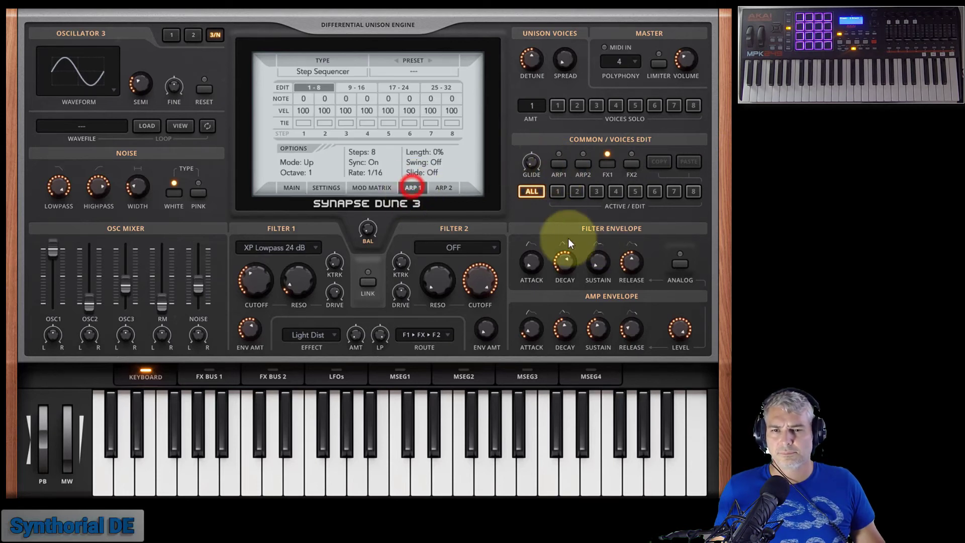
{"action": "left_click", "coordinate": [325, 73]}
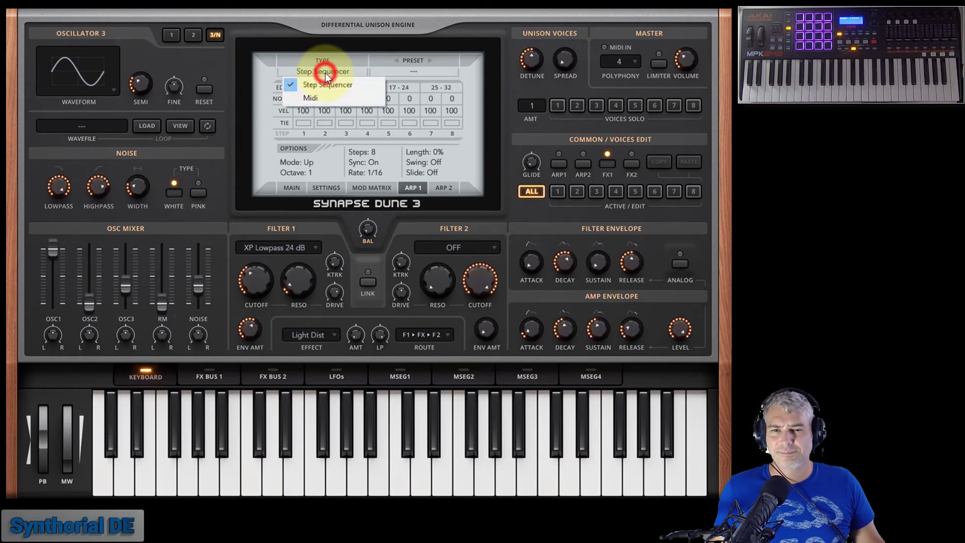
{"action": "left_click", "coordinate": [306, 98]}
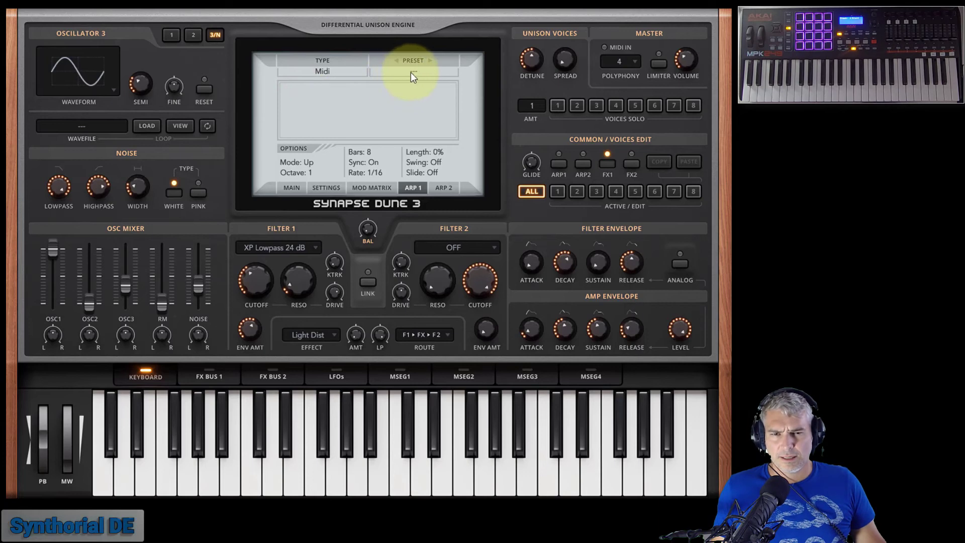
- Load the exported Melody-017.mid file into Arp 1
{"action": "left_click", "coordinate": [409, 72]}
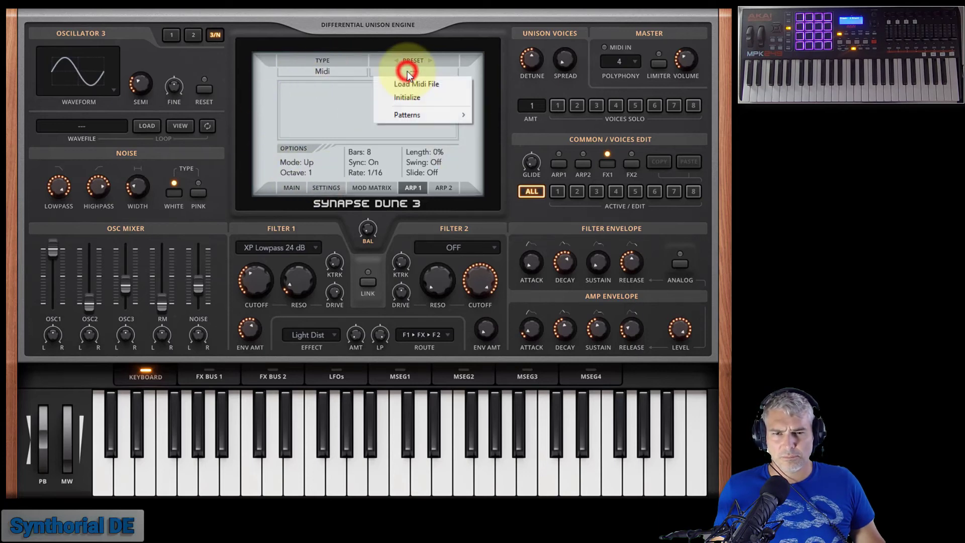
{"action": "left_click", "coordinate": [410, 82]}
{"action": "scroll", "coordinate": [284, 184], "scroll_direction": "down", "scroll_amount": 6}
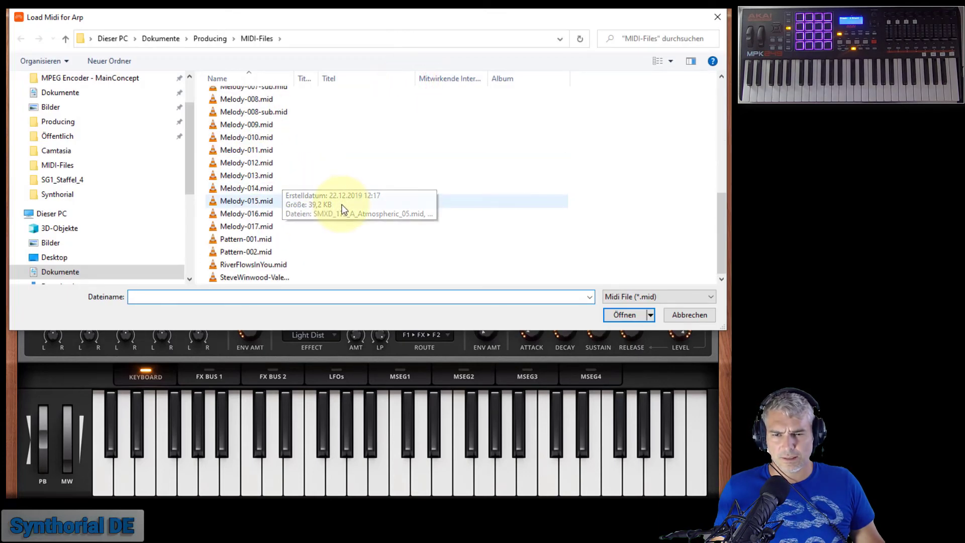
{"action": "left_click", "coordinate": [264, 226]}
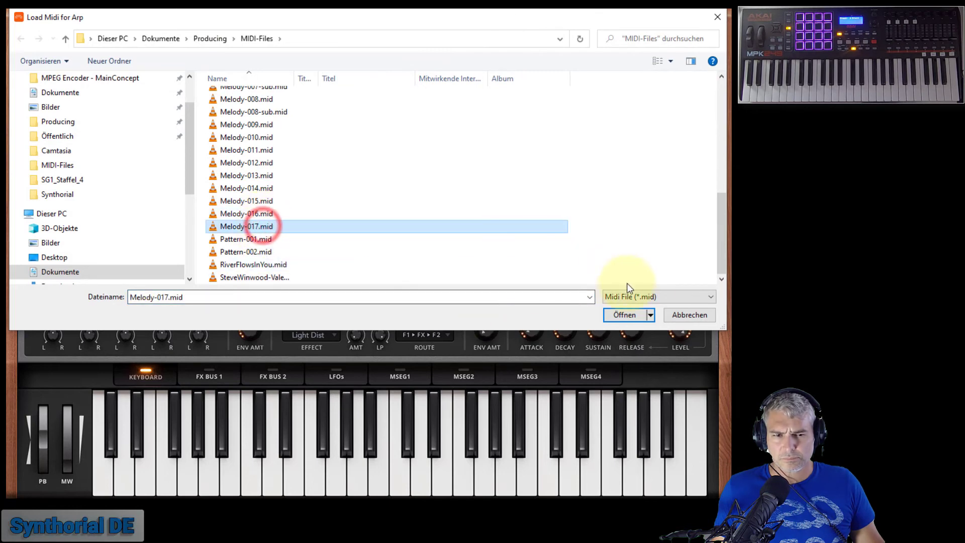
{"action": "left_click", "coordinate": [624, 315]}
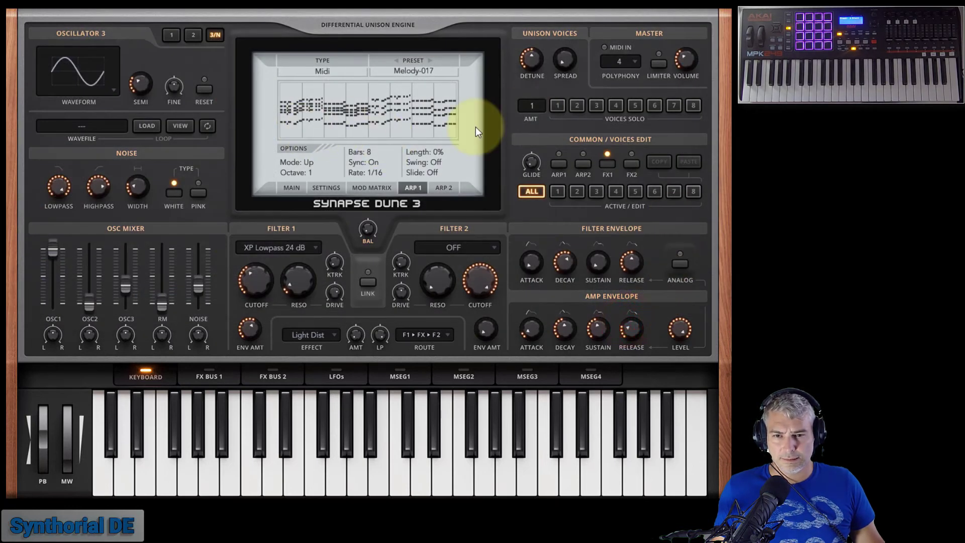
- Set Arp 1's mode to Playback and activate it, with the master limiter switched on
{"action": "left_click", "coordinate": [308, 162]}
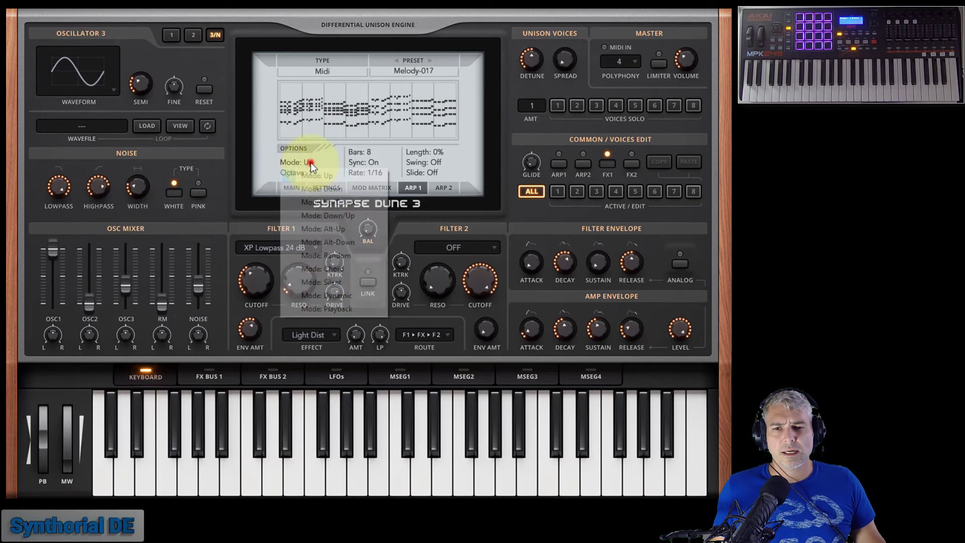
{"action": "left_click", "coordinate": [327, 310]}
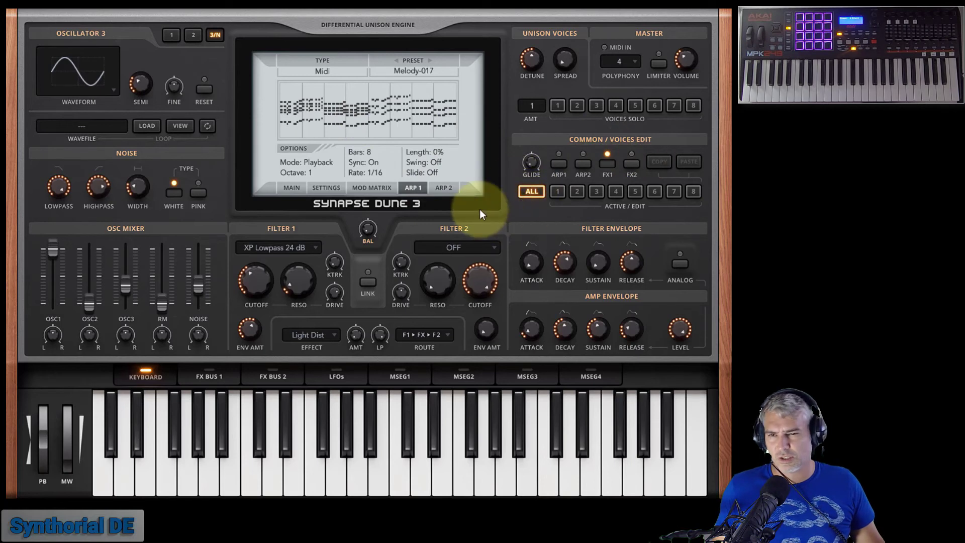
{"action": "left_click", "coordinate": [532, 109]}
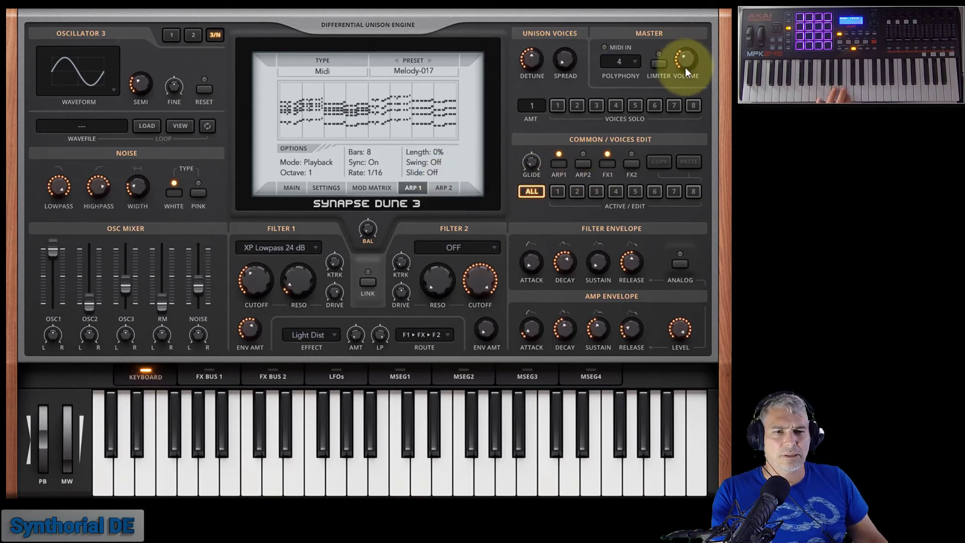
{"action": "left_click", "coordinate": [659, 63]}
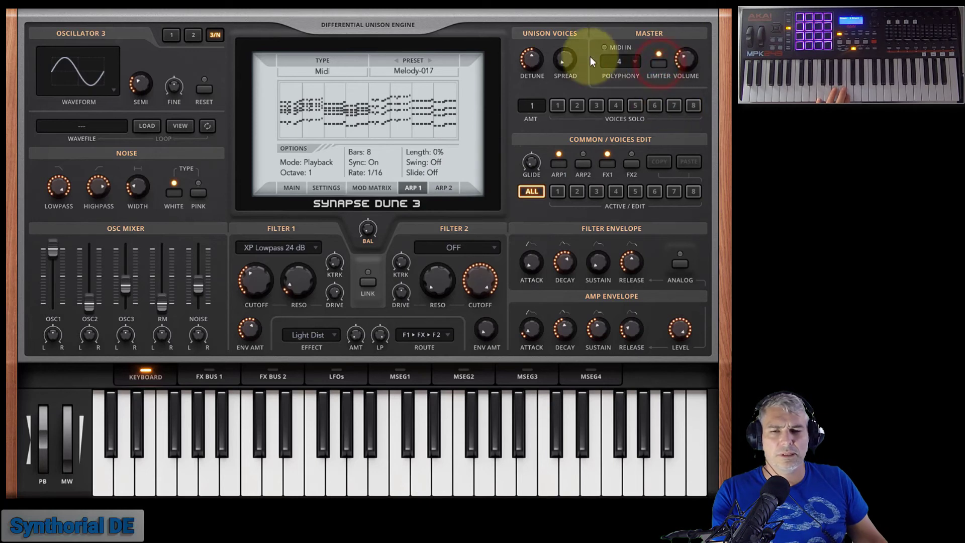